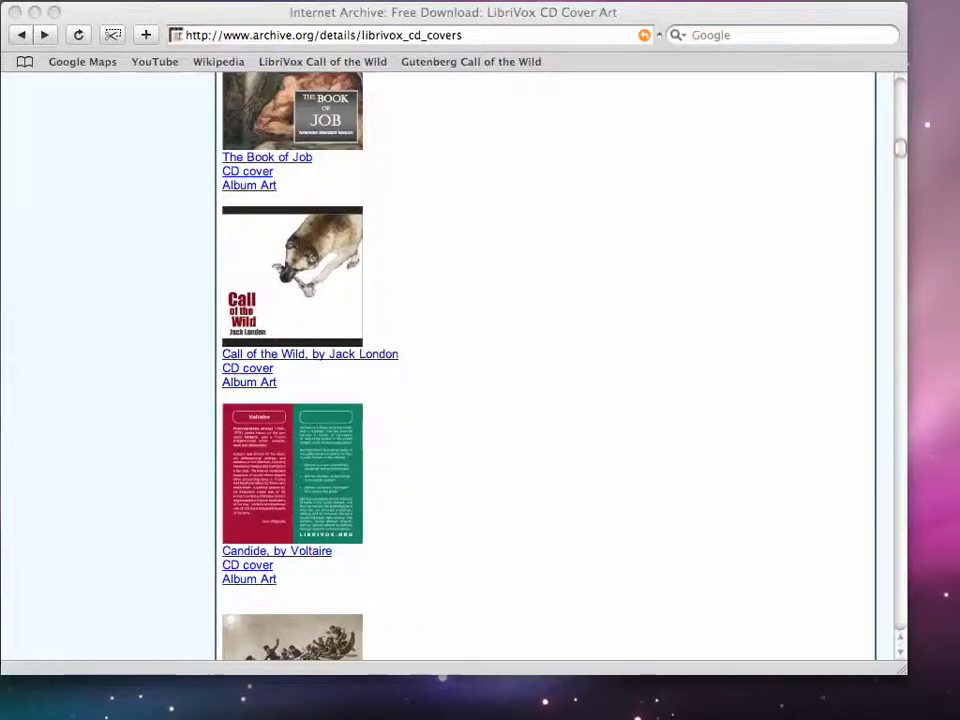
Open the bookmarked LibriVox page for Call of the Wild.
{"action": "left_click", "coordinate": [651, 422]}
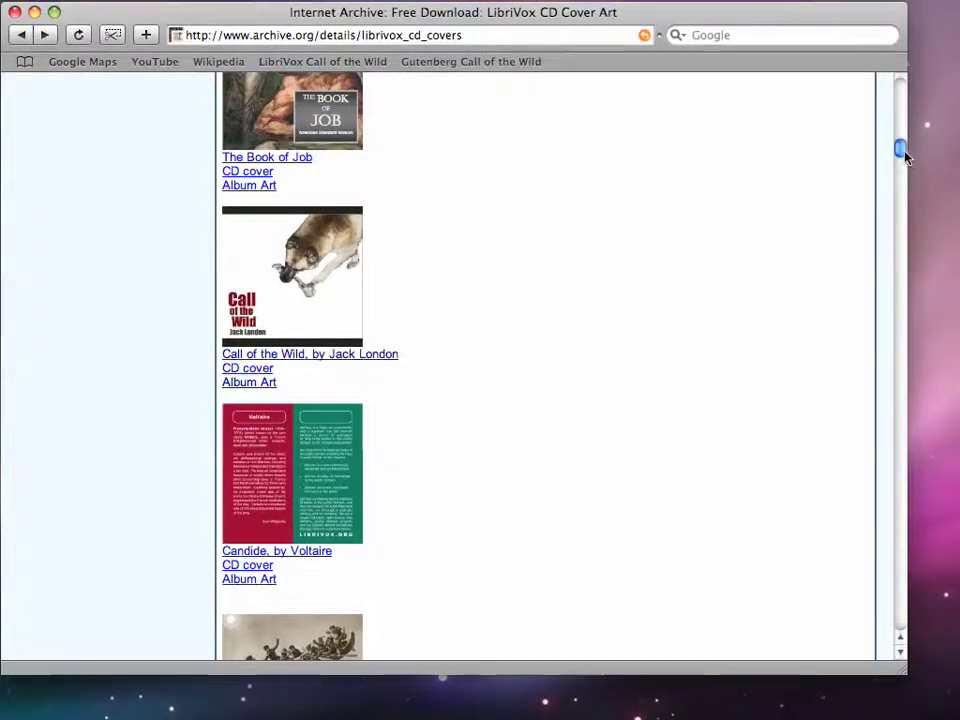
{"action": "left_click_drag", "start_coordinate": [900, 148], "coordinate": [900, 86]}
{"action": "left_click", "coordinate": [301, 63]}
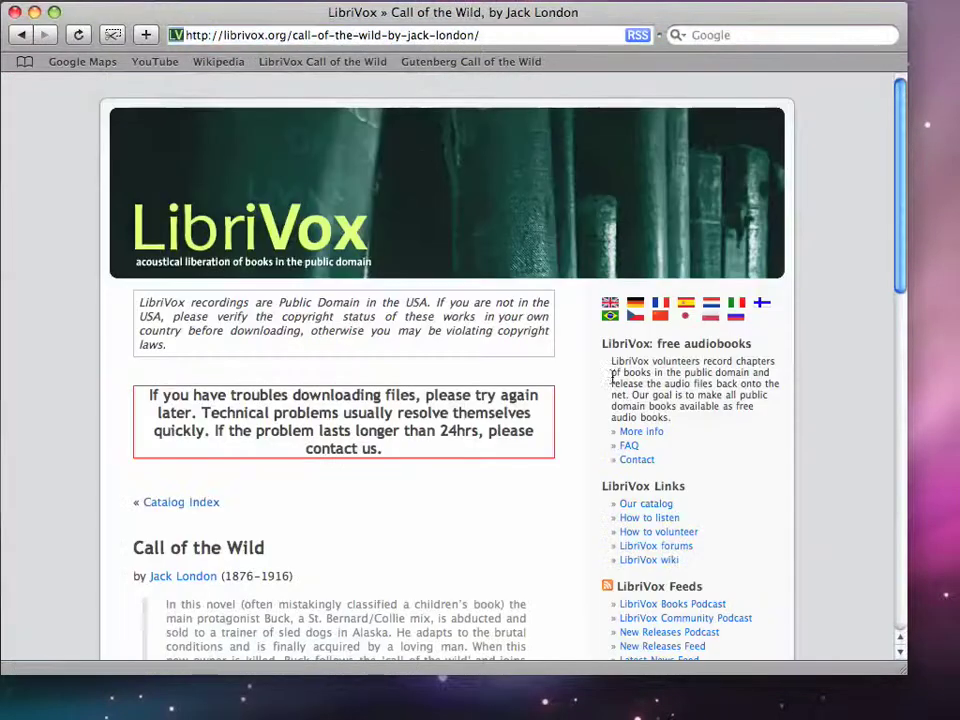
Try to download the zip file of the entire book, call_of_the_wild_64kb_mp3.zip, into the audiobooks folder.
{"action": "left_click", "coordinate": [899, 652]}
{"action": "left_click_drag", "start_coordinate": [899, 655], "coordinate": [899, 655]}
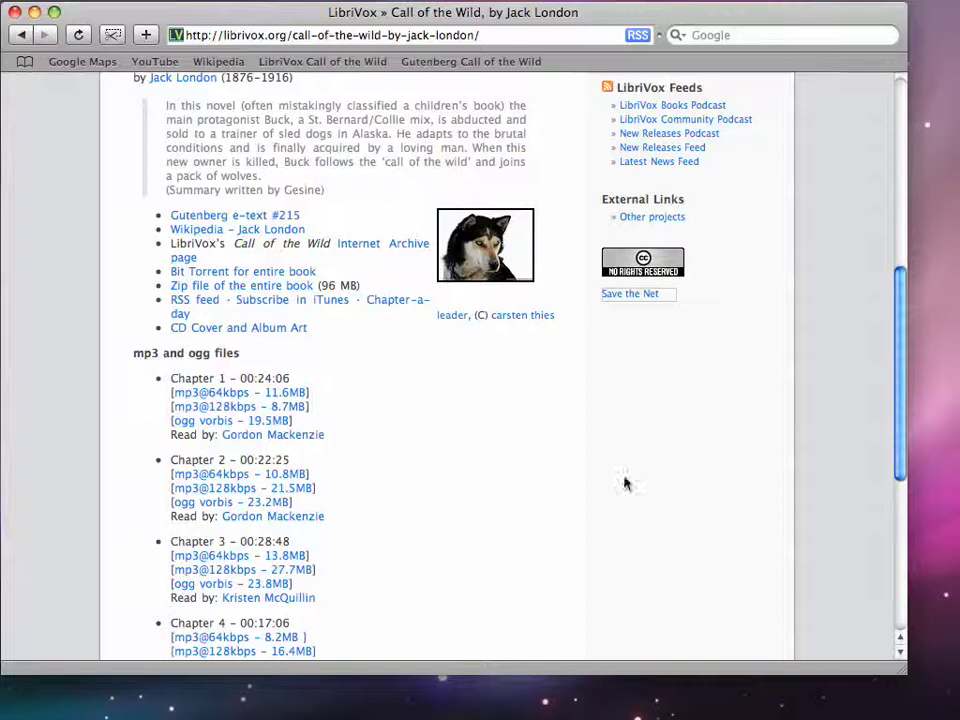
{"action": "left_click", "coordinate": [268, 288], "text": "ctrl"}
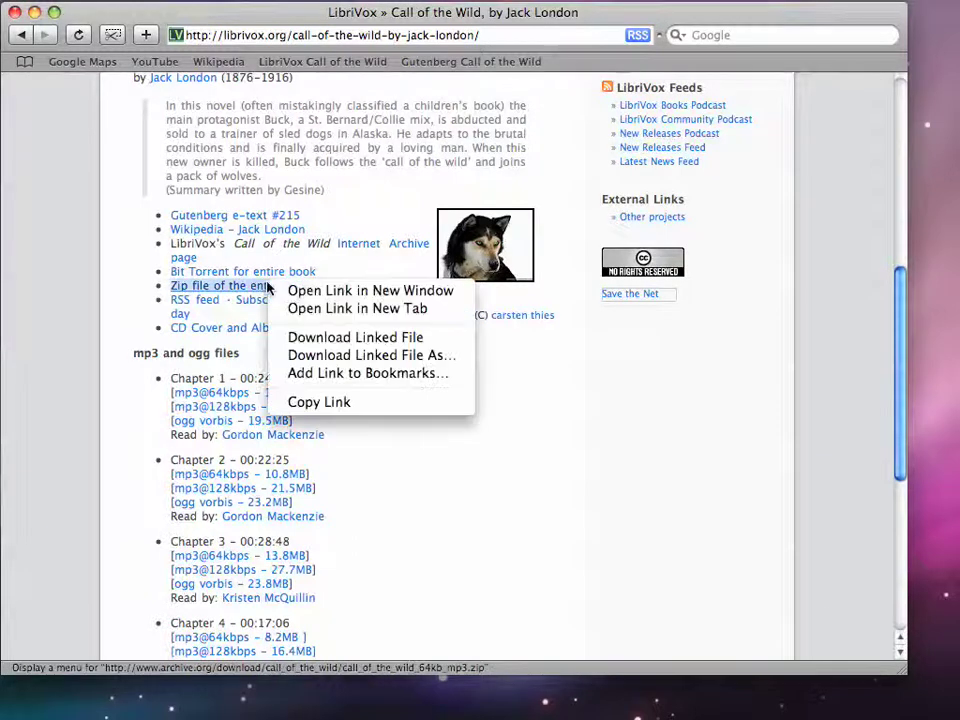
{"action": "left_click", "coordinate": [330, 356]}
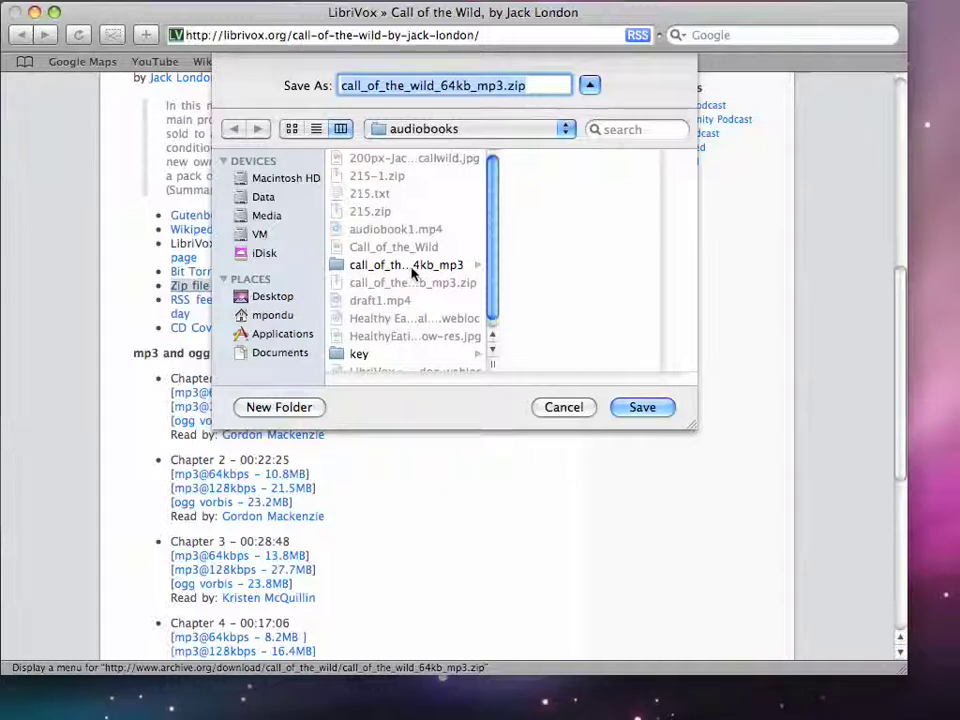
{"action": "left_click", "coordinate": [560, 408]}
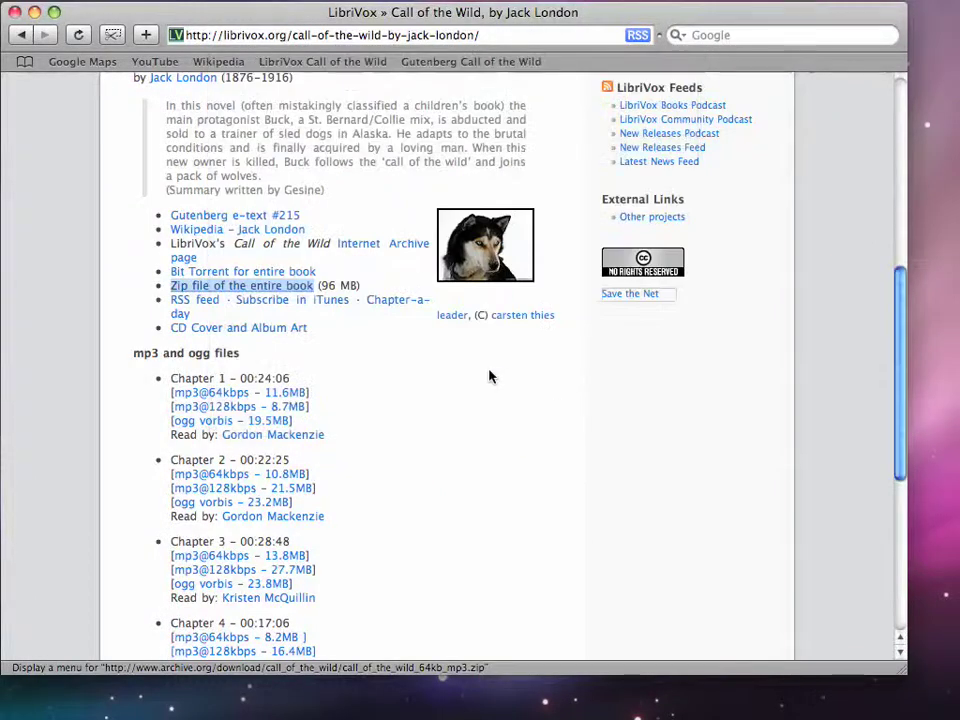
{"action": "left_click", "coordinate": [346, 218]}
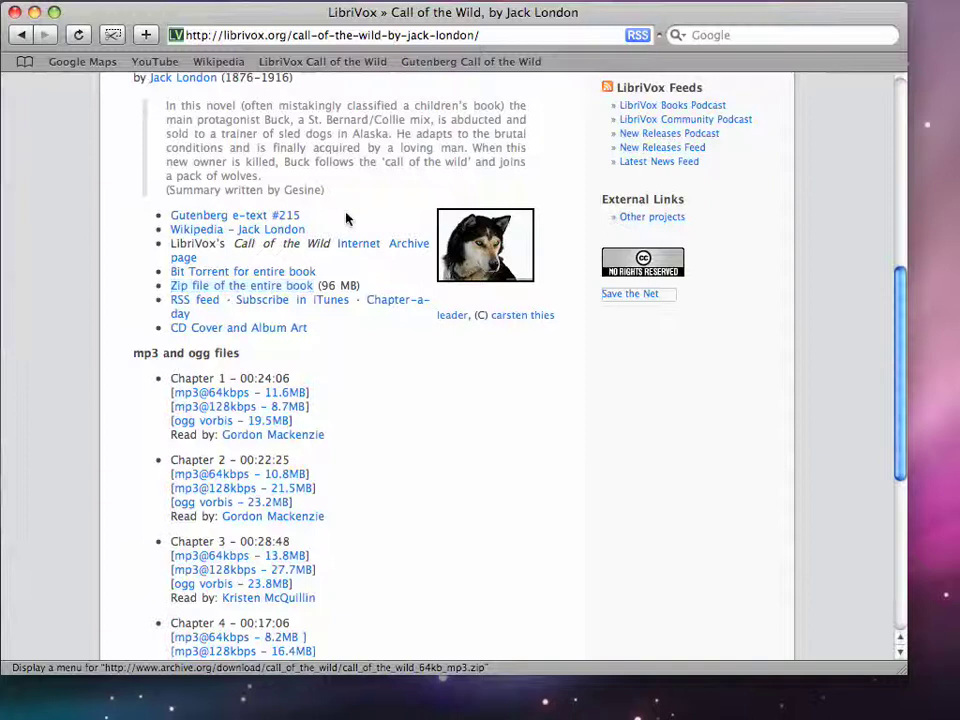
Open the Gutenberg e-text #215 page and try to download the zipped plain text version as 215.zip into the audiobooks folder.
{"action": "left_click", "coordinate": [244, 222]}
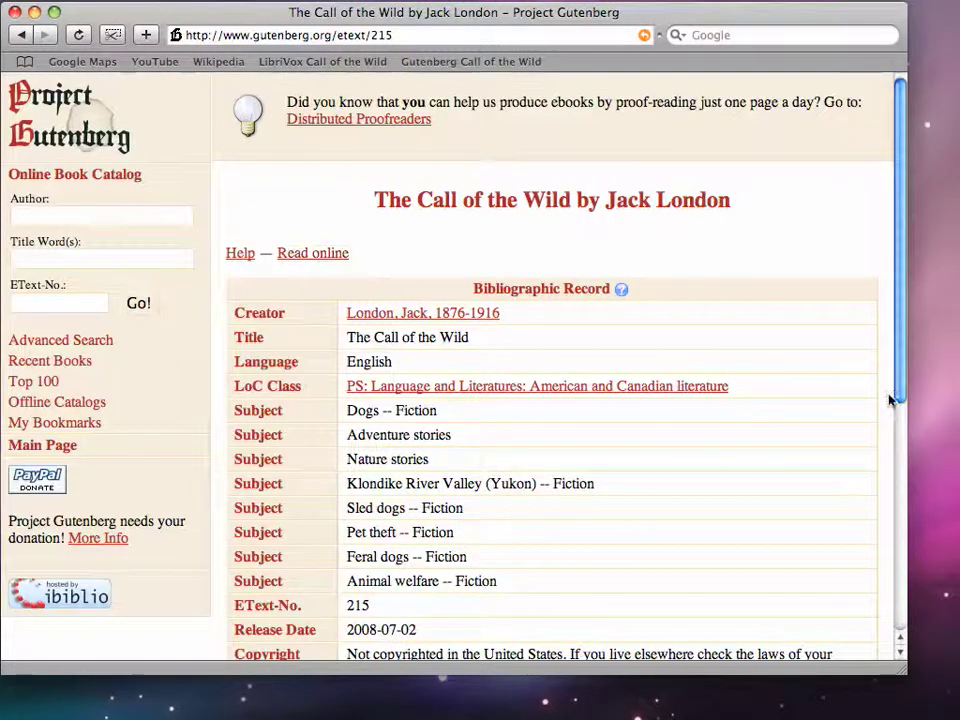
{"action": "left_click_drag", "start_coordinate": [895, 399], "coordinate": [898, 628]}
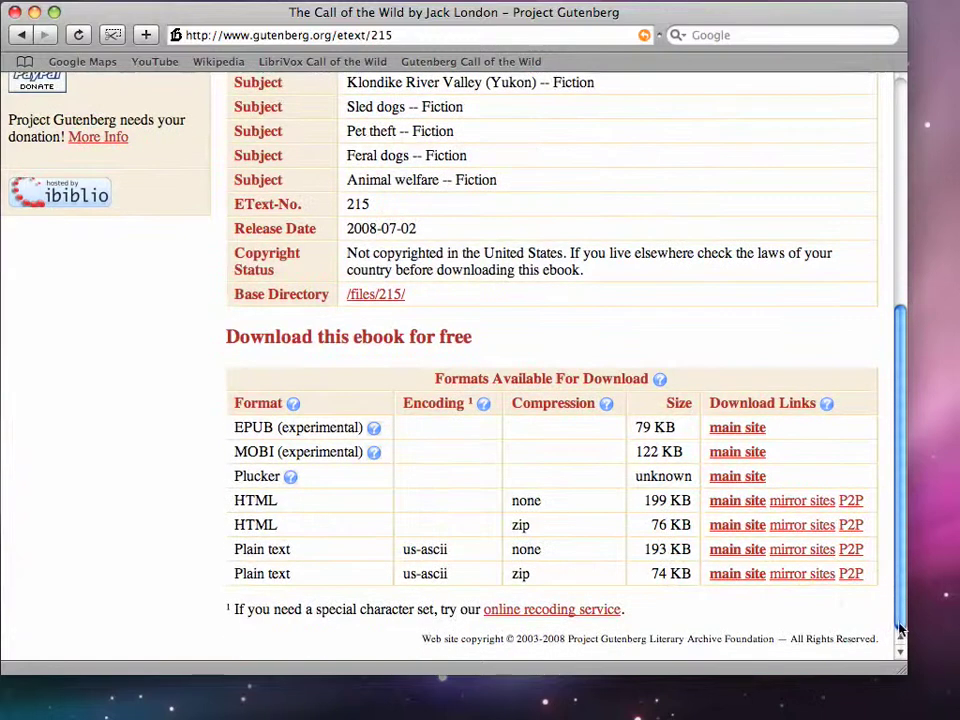
{"action": "right_click", "coordinate": [743, 578]}
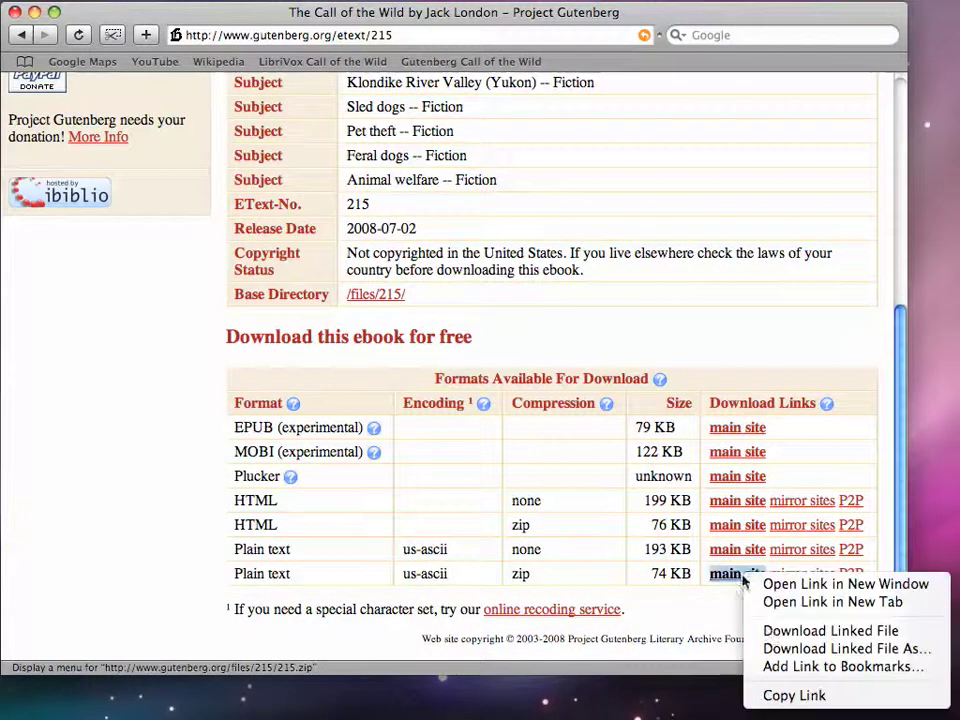
{"action": "left_click", "coordinate": [773, 650]}
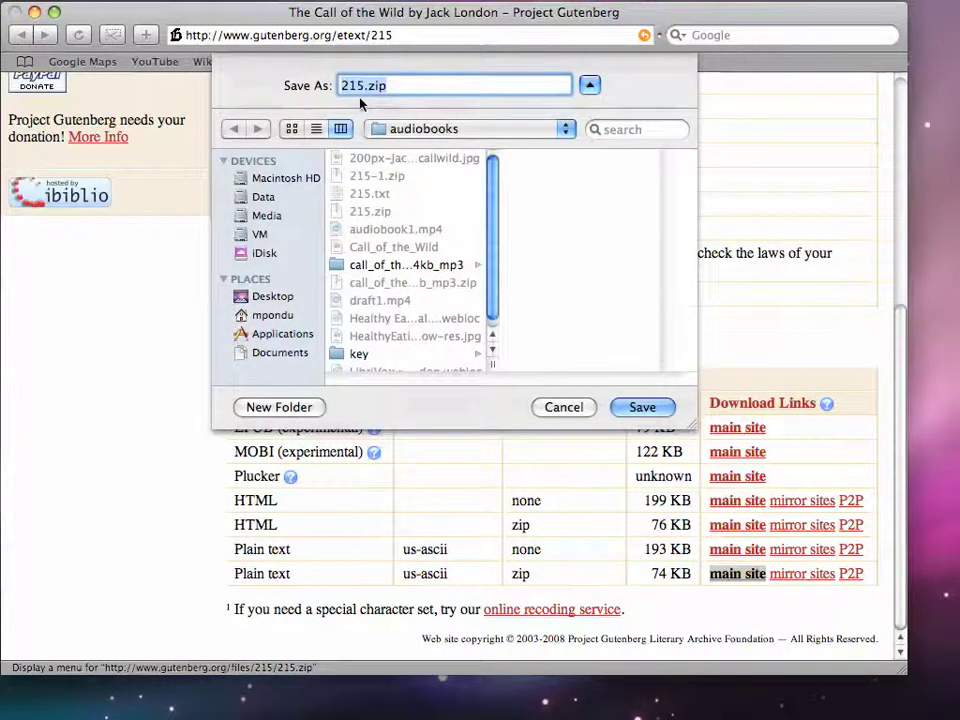
{"action": "left_click", "coordinate": [566, 407]}
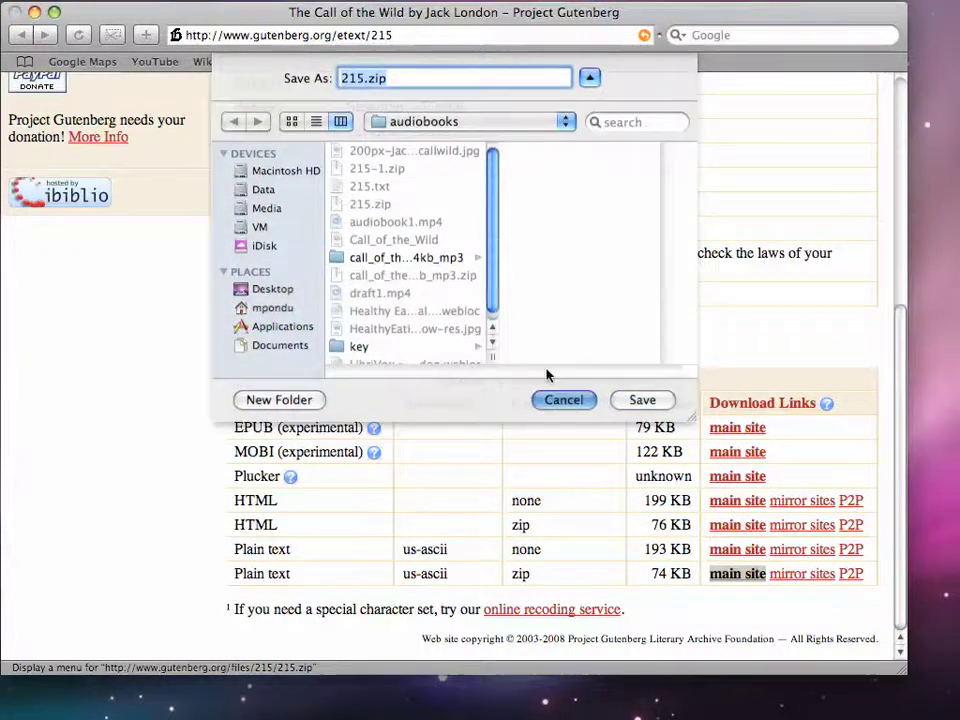
Return to the LibriVox book page, open its CD Cover and Album Art collection, and search that page for "call of the wild".
{"action": "left_click", "coordinate": [21, 35]}
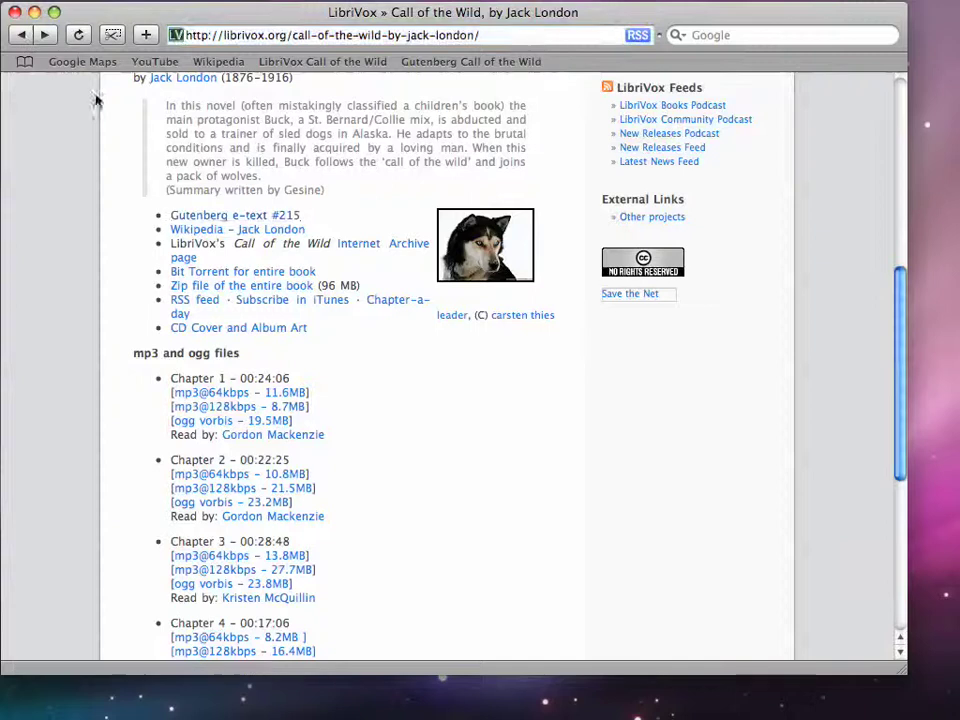
{"action": "left_click", "coordinate": [232, 331]}
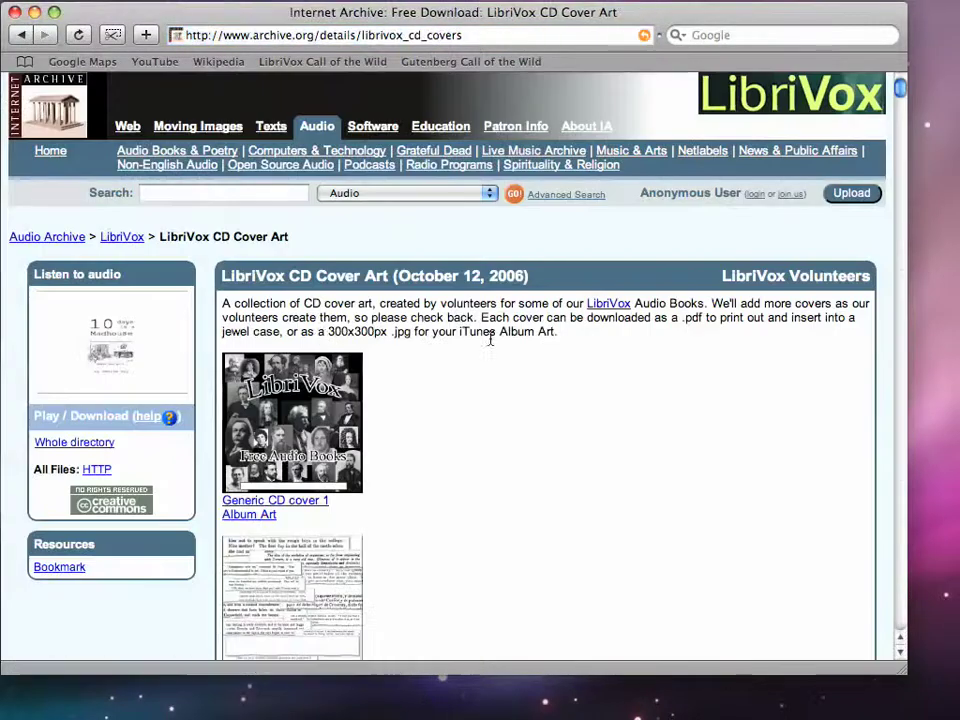
{"action": "key", "text": "super+f"}
{"action": "type", "text": "call of the wild"}
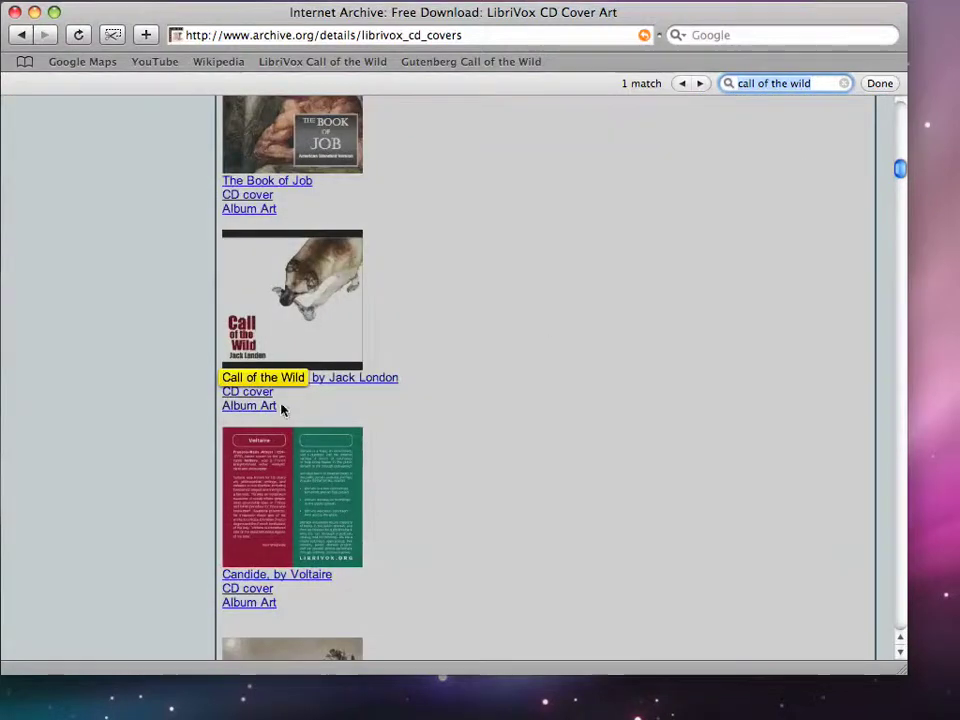
Open the Call of the Wild album art and try to save the image as Call_of_the_Wild in the audiobooks folder.
{"action": "left_click", "coordinate": [281, 407]}
{"action": "left_click", "coordinate": [249, 410]}
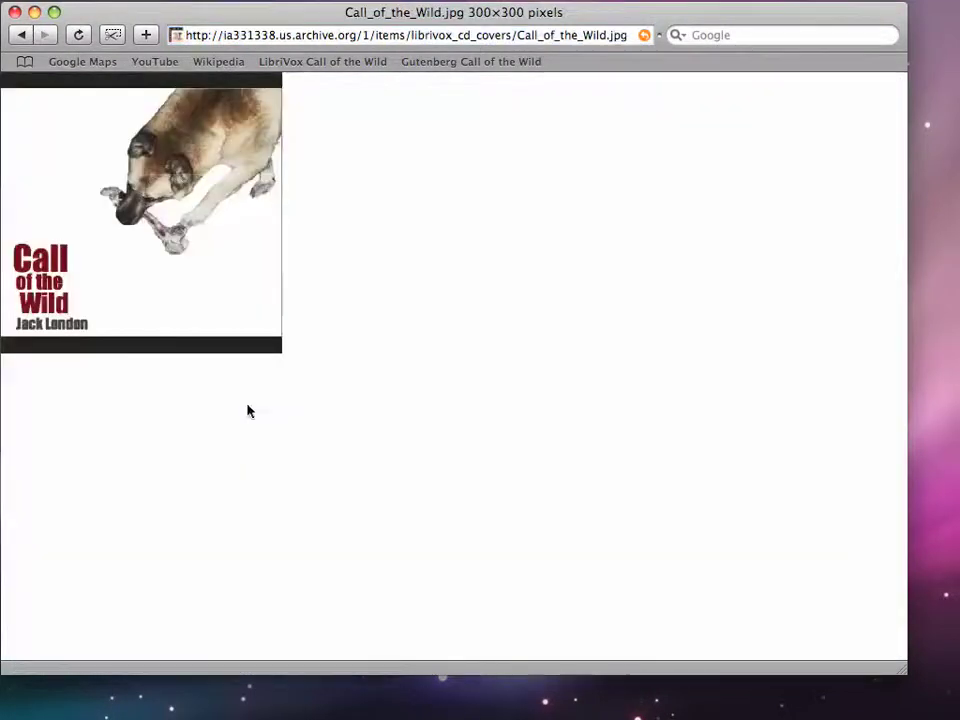
{"action": "right_click", "coordinate": [221, 306]}
{"action": "left_click", "coordinate": [309, 365]}
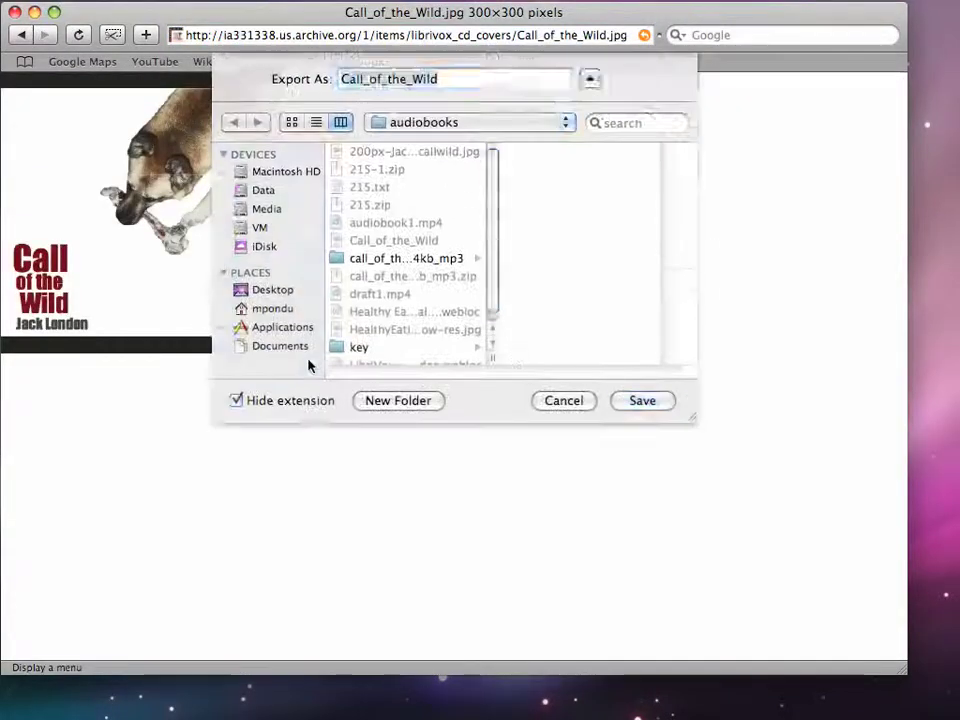
{"action": "left_click", "coordinate": [561, 407]}
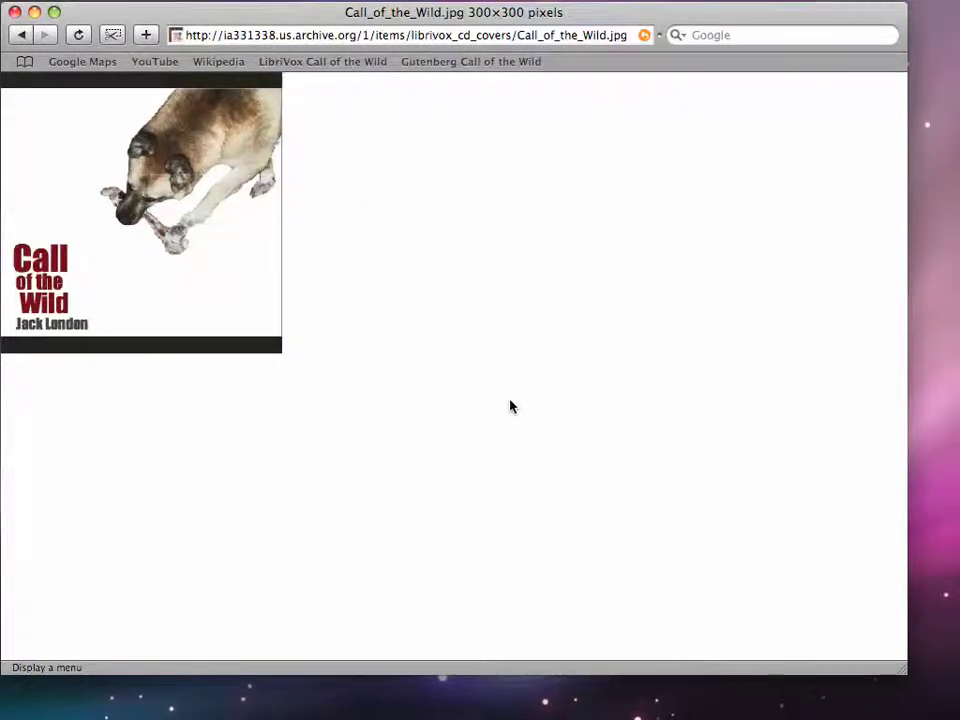
Switch to iTunes and delete the seven selected Call of the Wild audiobook tracks, moving their files to the Trash.
{"action": "key", "text": "super+Tab"}
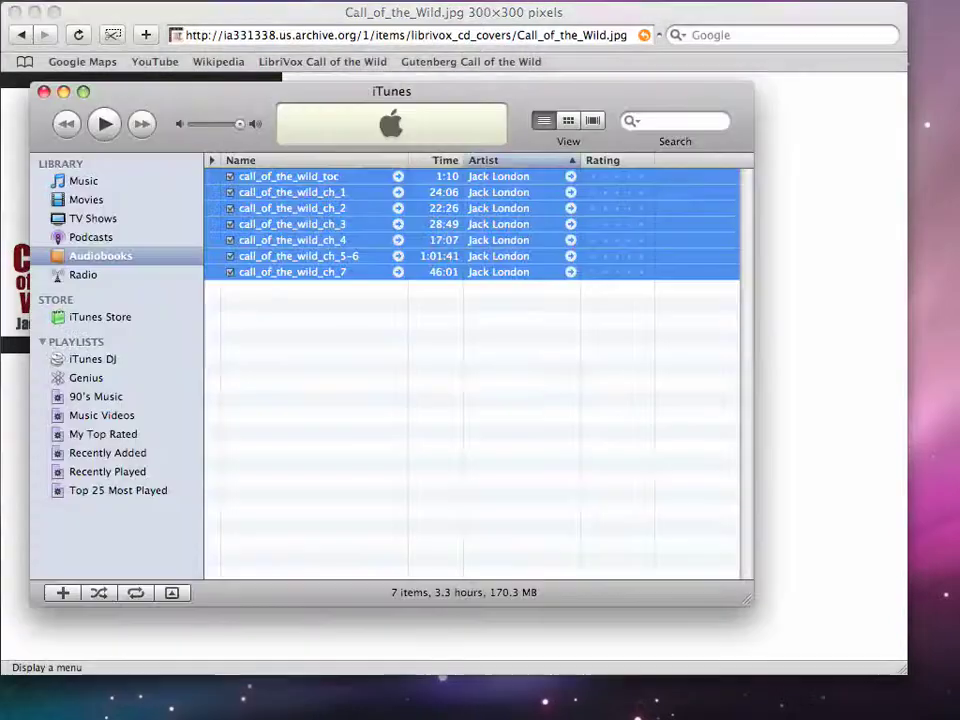
{"action": "right_click", "coordinate": [331, 242]}
{"action": "left_click", "coordinate": [387, 416]}
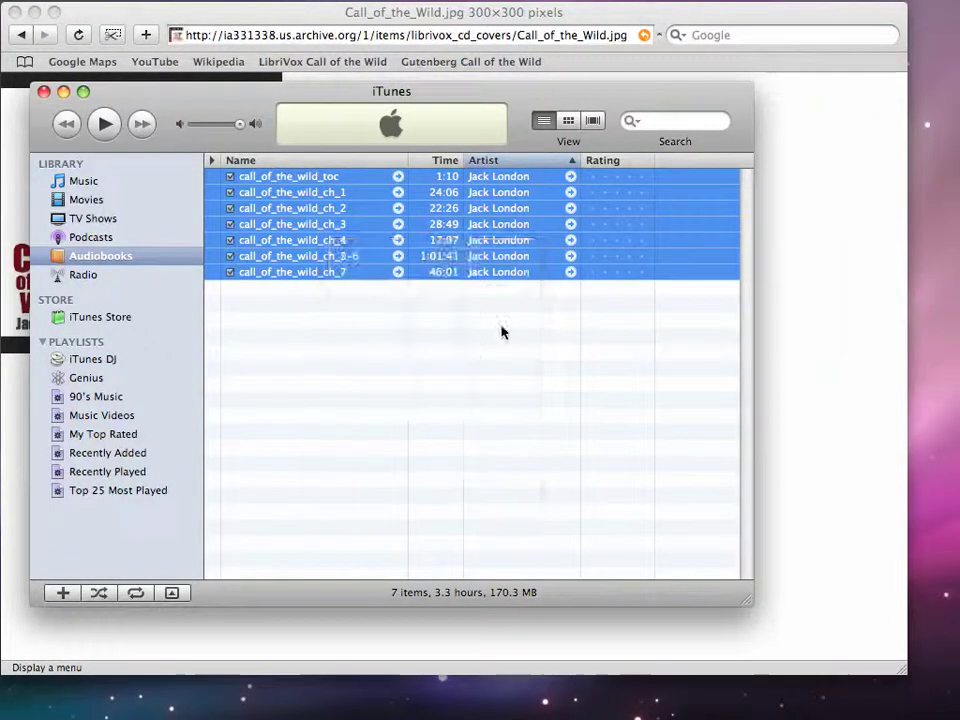
{"action": "left_click", "coordinate": [757, 345]}
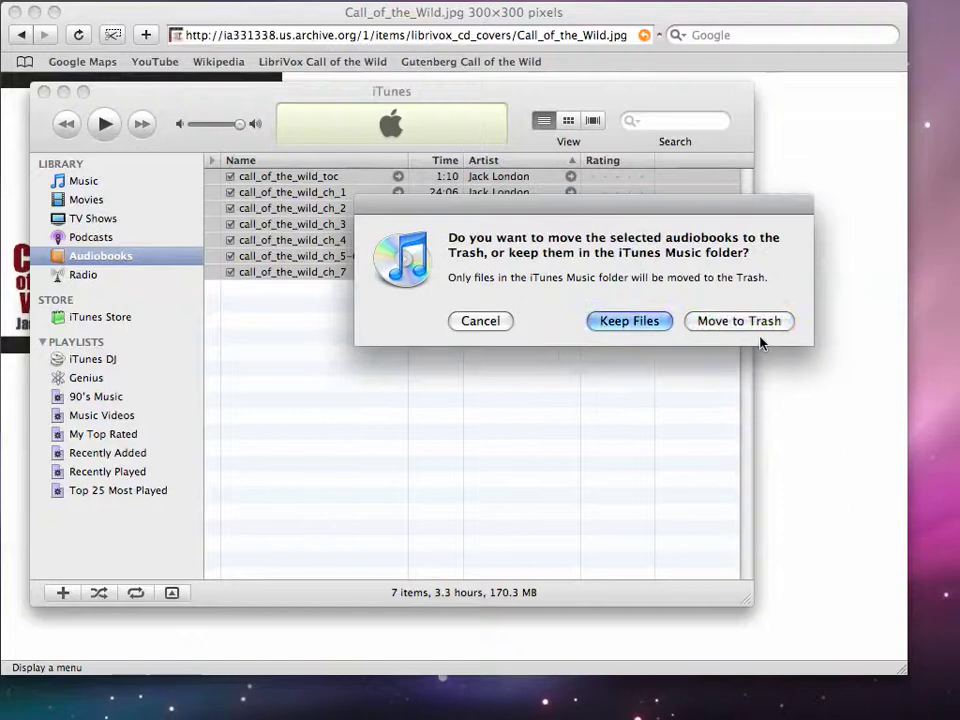
{"action": "left_click", "coordinate": [741, 322]}
Show the Music library and check in the iTunes General preferences whether Audiobooks is shown in the library.
{"action": "left_click", "coordinate": [80, 181]}
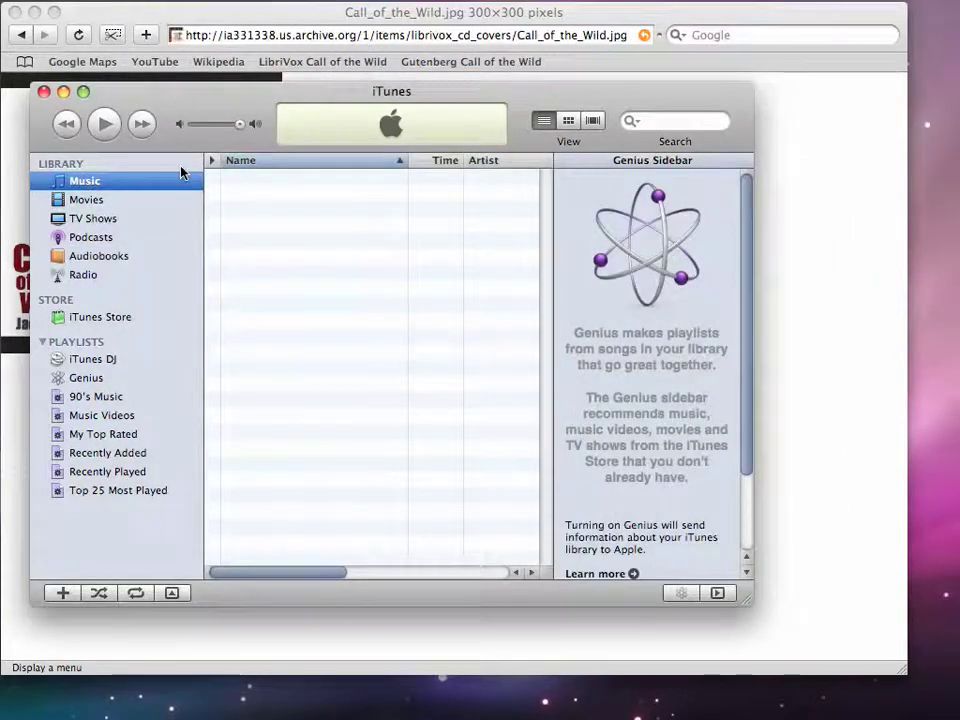
{"action": "left_click", "coordinate": [10, 2]}
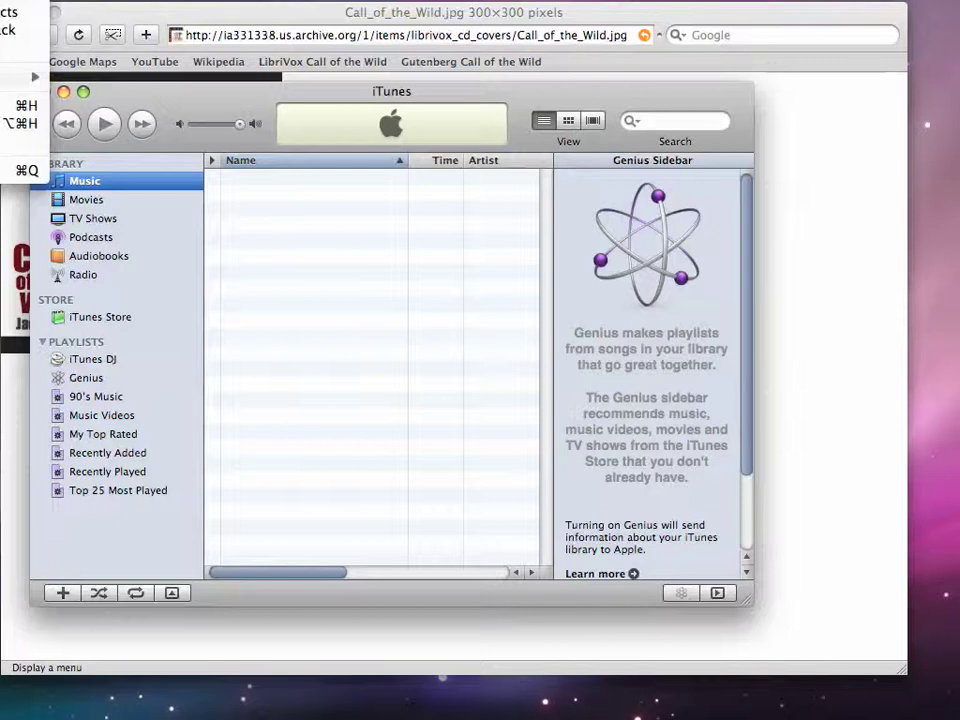
{"action": "left_click", "coordinate": [10, 47]}
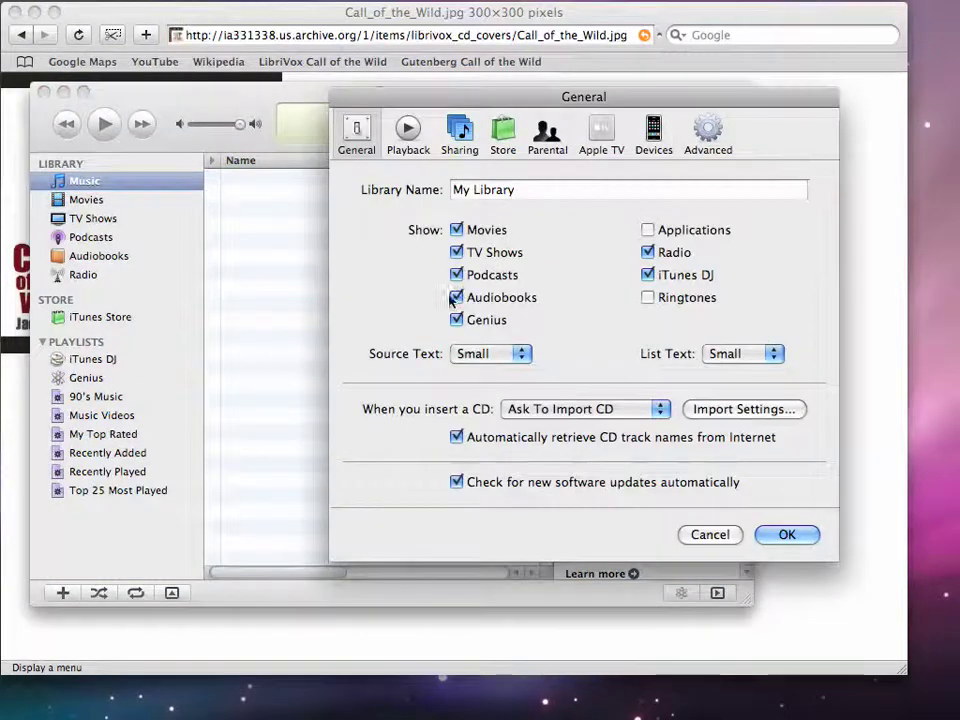
{"action": "left_click", "coordinate": [714, 535]}
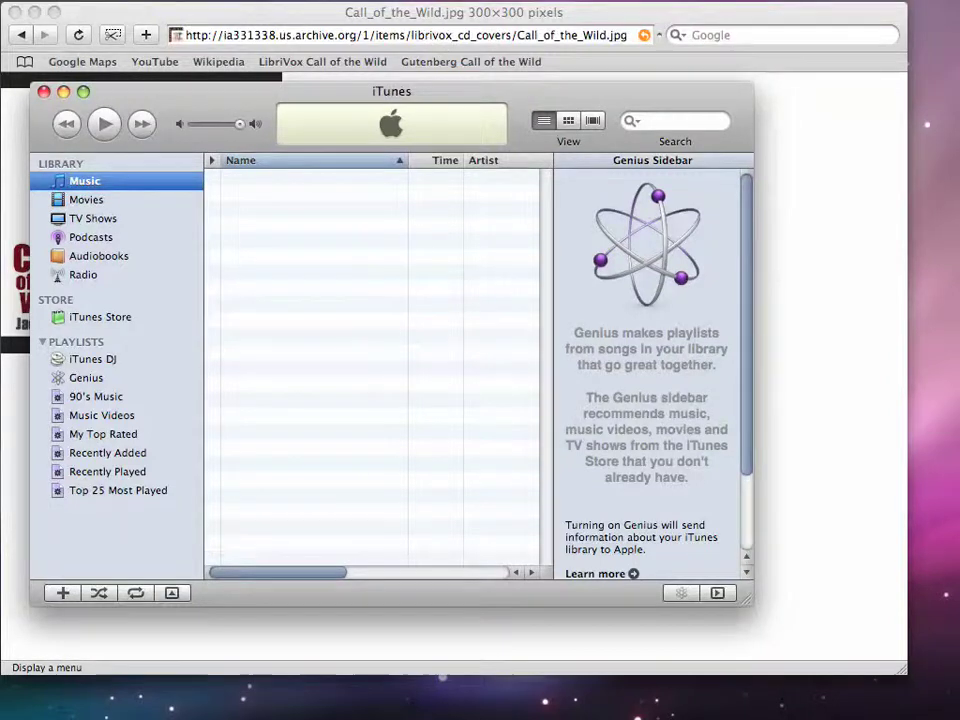
Switch to Finder and import all six MP3 files from the call_of_the_wild_64kb_mp3 folder into the iTunes Music library.
{"action": "key", "text": "super+Tab"}
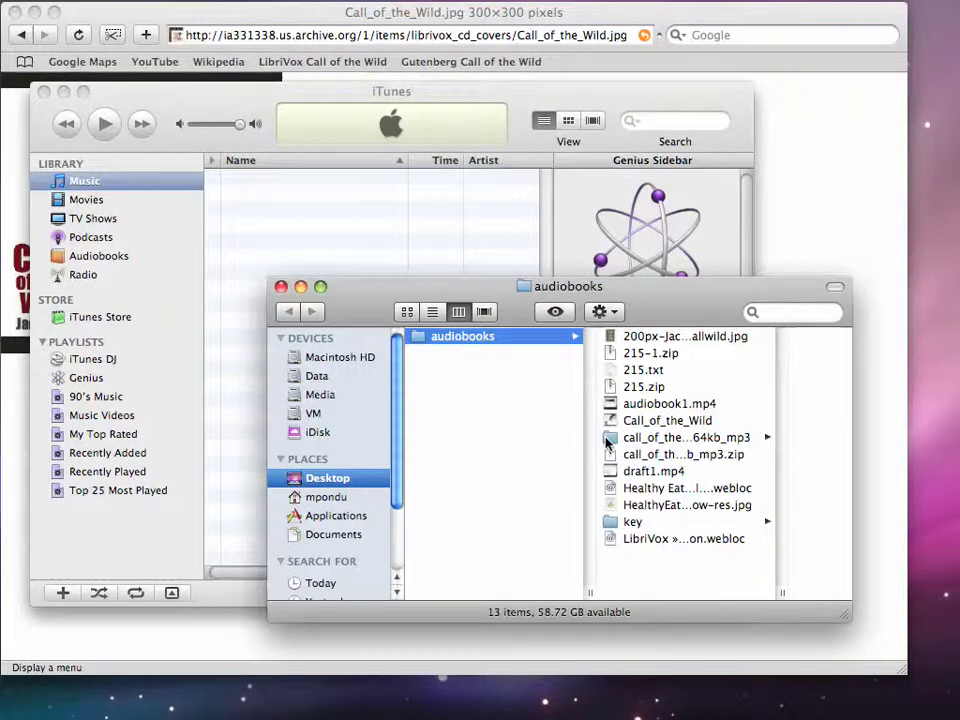
{"action": "left_click", "coordinate": [650, 438]}
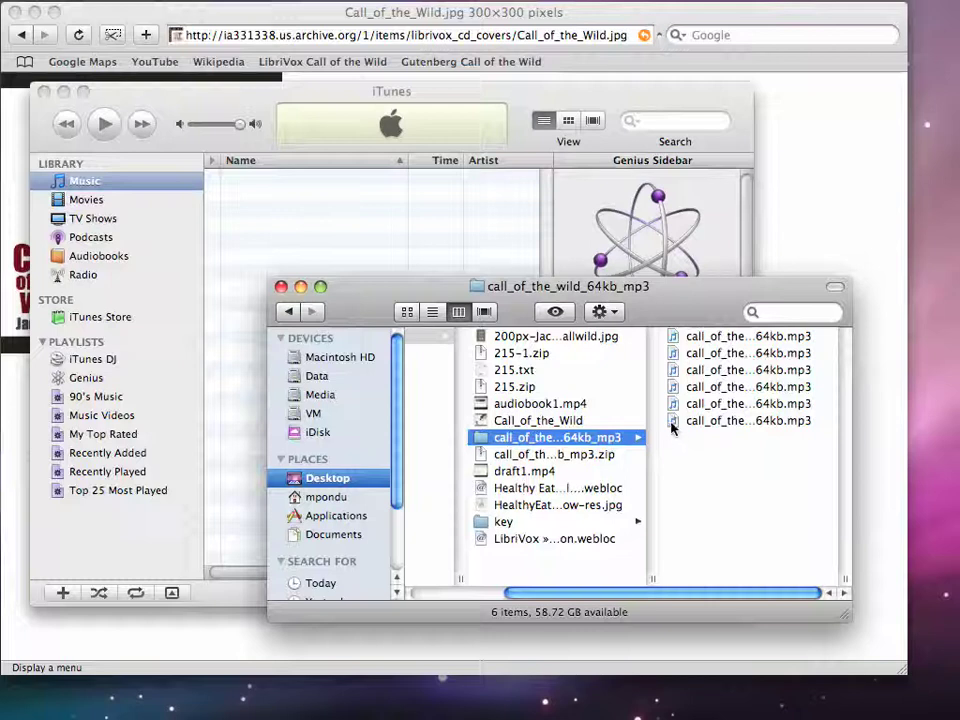
{"action": "left_click_drag", "start_coordinate": [686, 424], "coordinate": [304, 224]}
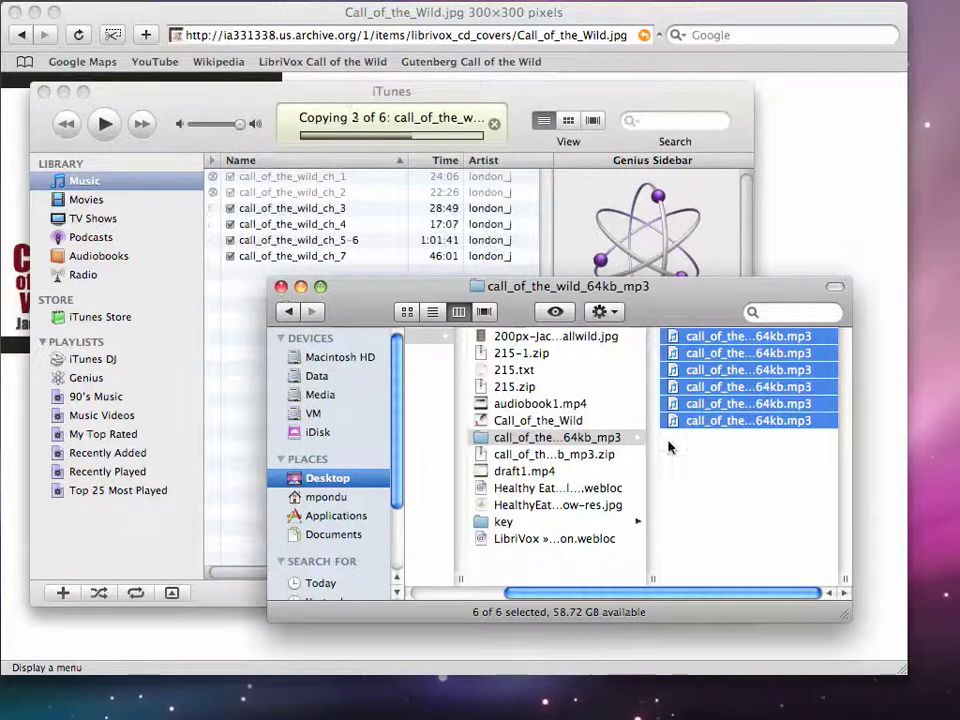
{"action": "left_click_drag", "start_coordinate": [658, 292], "coordinate": [699, 327]}
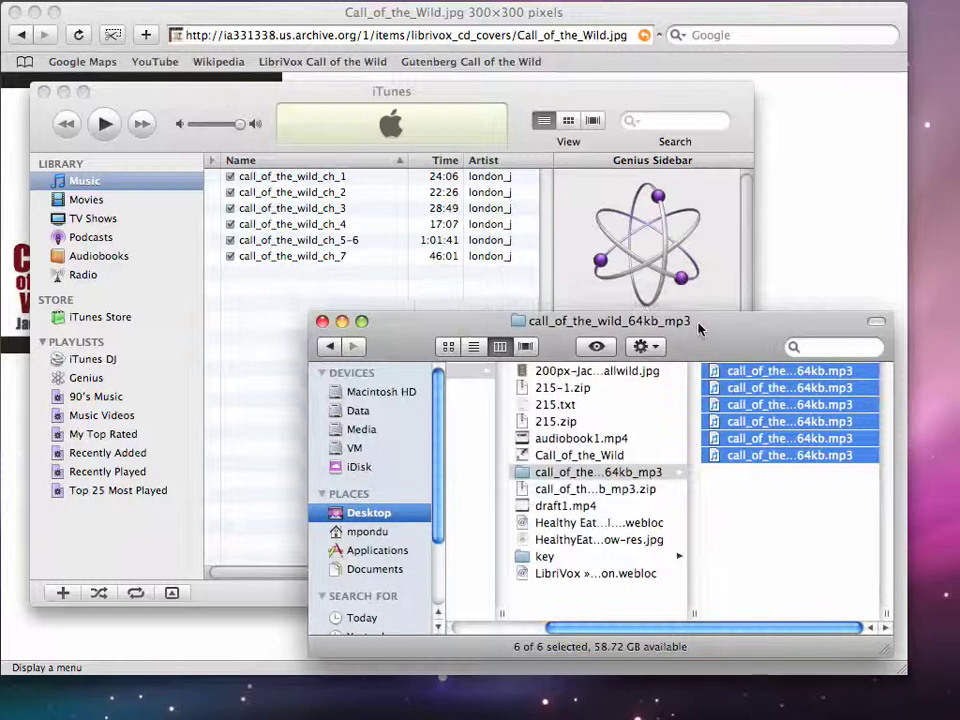
Open 215.txt from the audiobooks folder, place its window clear of the iTunes track list, and go to the start of Chapter I.
{"action": "double_click", "coordinate": [524, 406]}
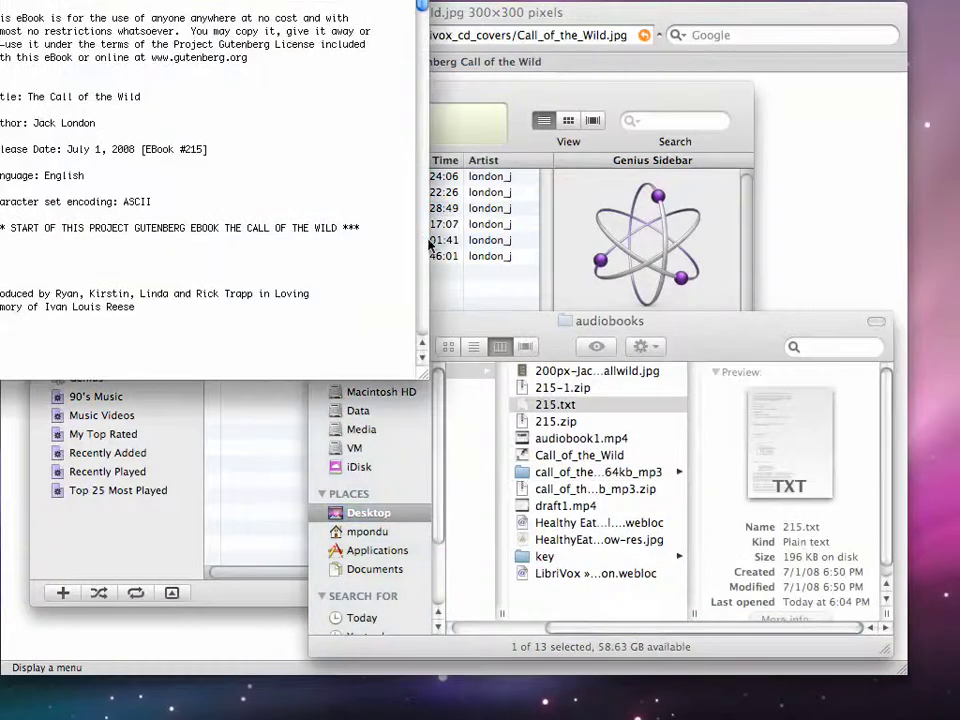
{"action": "left_click_drag", "start_coordinate": [331, 0], "coordinate": [744, 227]}
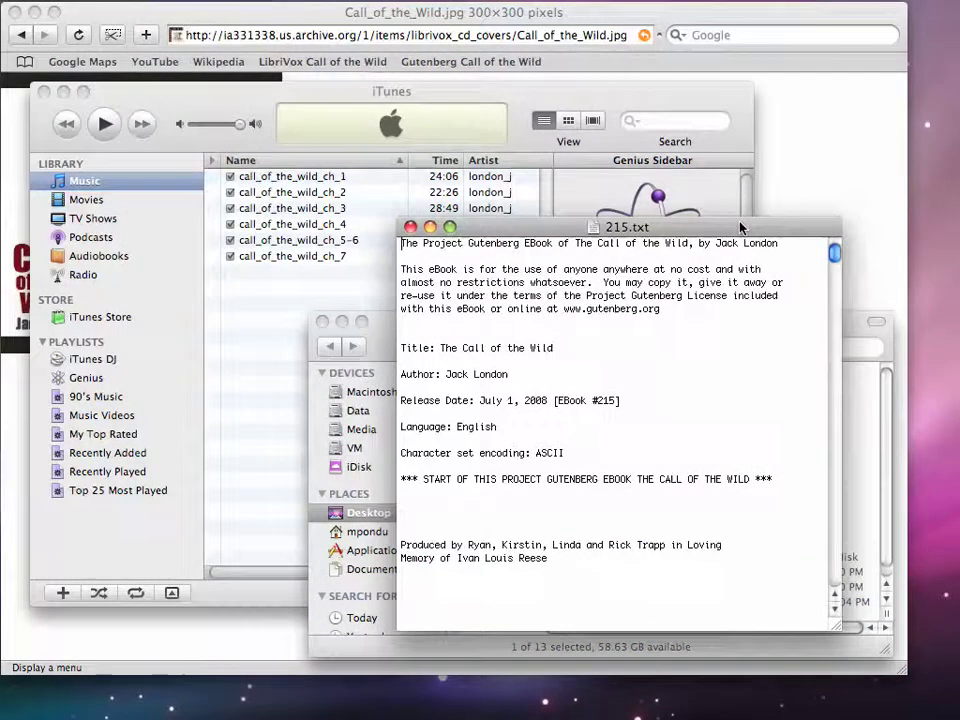
{"action": "left_click", "coordinate": [835, 610]}
{"action": "left_click", "coordinate": [835, 610]}
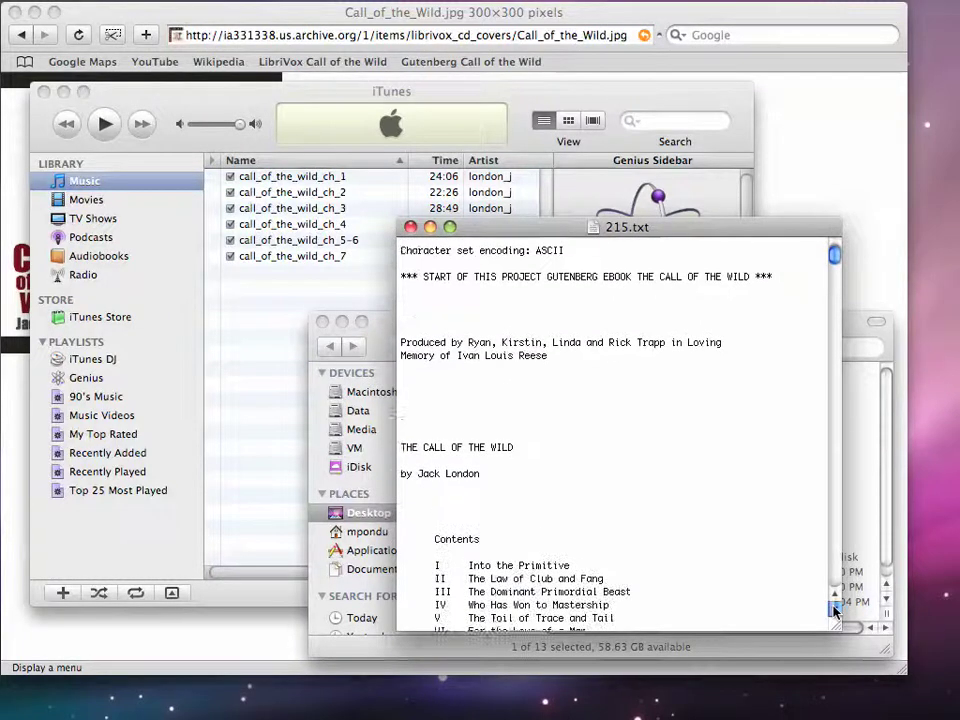
{"action": "left_click", "coordinate": [835, 610]}
{"action": "left_click", "coordinate": [835, 610]}
{"action": "left_click", "coordinate": [835, 610]}
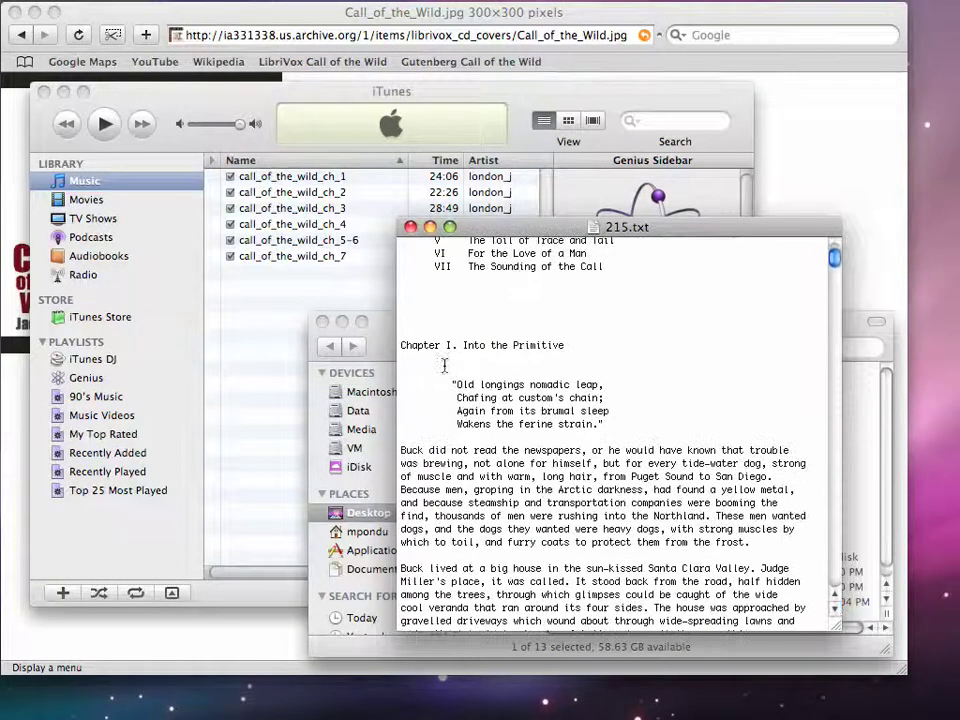
Copy the complete text of Chapter I, Into the Primitive, from 215.txt, close the document and return to iTunes.
{"action": "left_click", "coordinate": [838, 556]}
{"action": "left_click", "coordinate": [838, 556]}
{"action": "left_click", "coordinate": [838, 556]}
{"action": "left_click", "coordinate": [838, 556]}
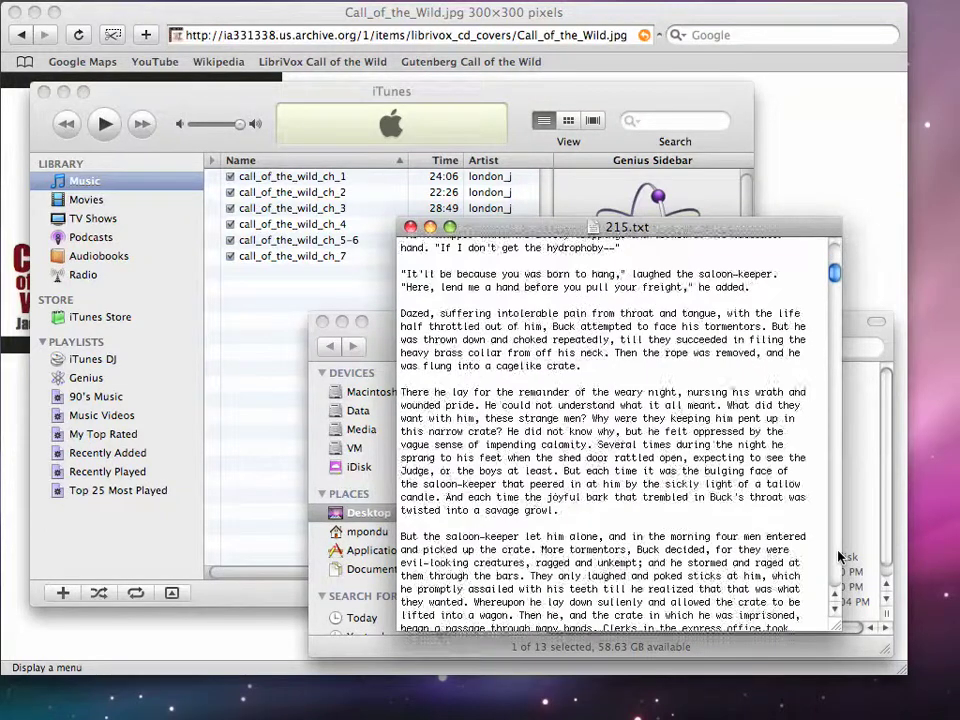
{"action": "left_click", "coordinate": [838, 556]}
{"action": "left_click", "coordinate": [838, 556]}
{"action": "left_click", "coordinate": [838, 556]}
{"action": "left_click", "coordinate": [838, 553]}
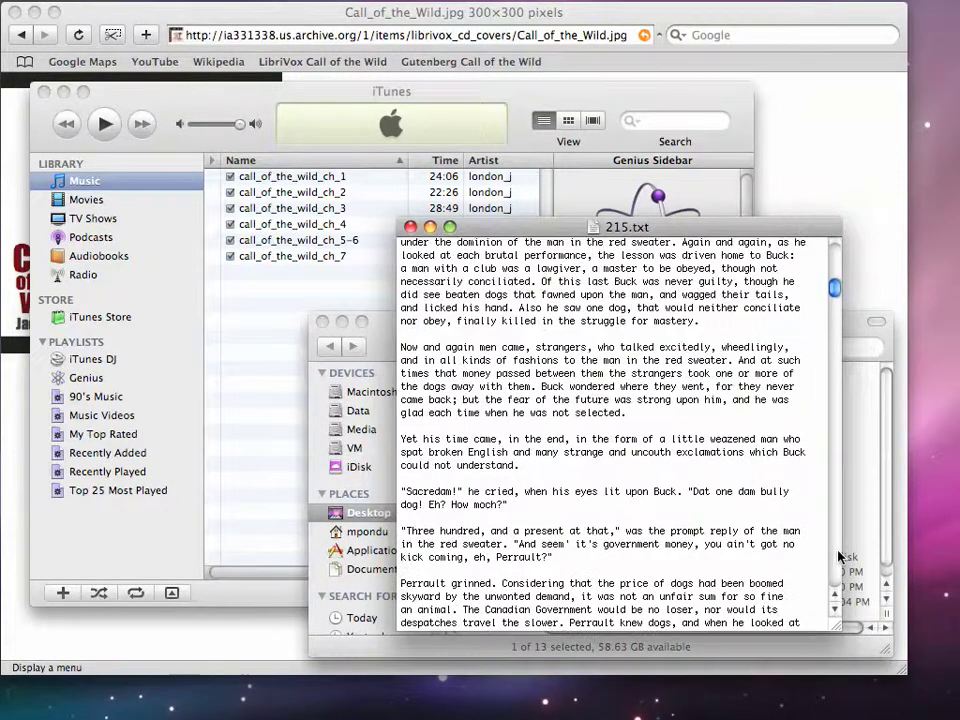
{"action": "left_click", "coordinate": [838, 553]}
{"action": "left_click", "coordinate": [838, 553]}
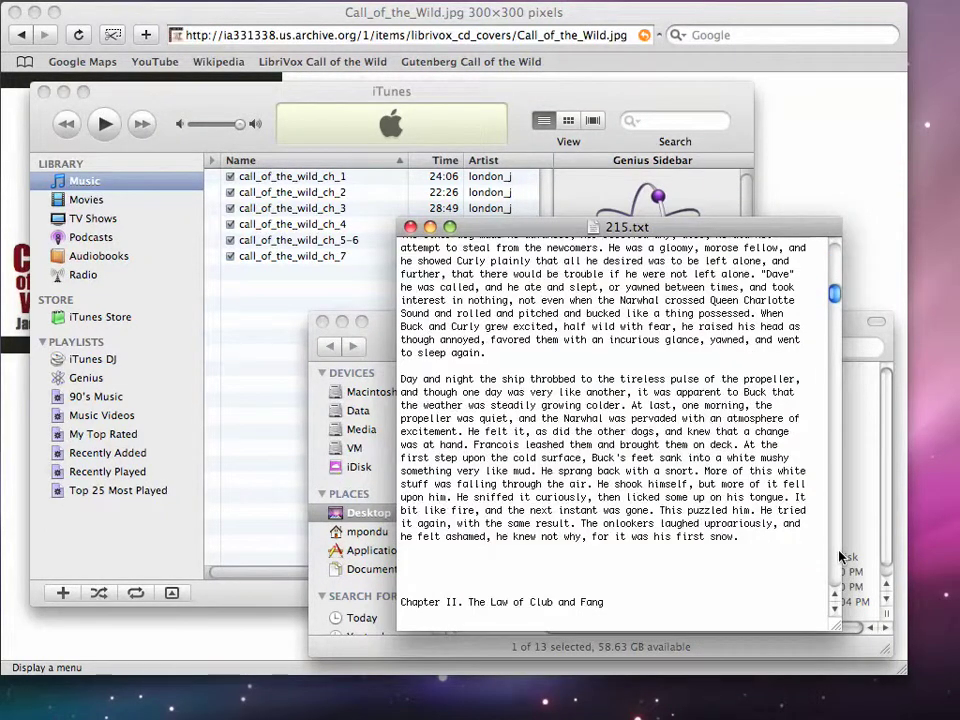
{"action": "left_click", "coordinate": [764, 540], "text": "shift"}
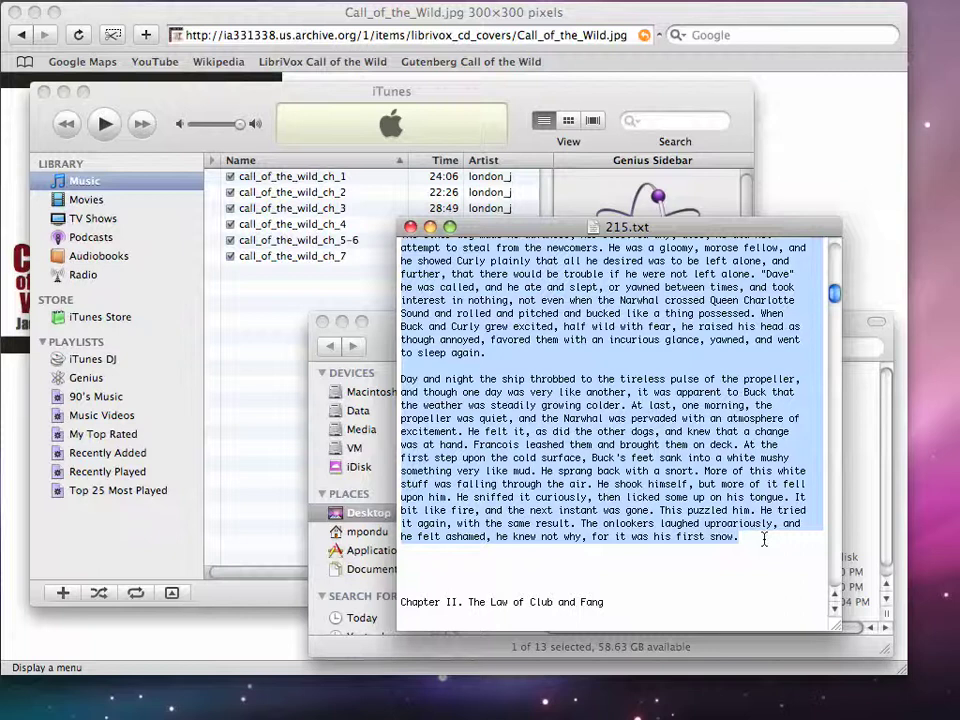
{"action": "left_click", "coordinate": [410, 228]}
{"action": "left_click", "coordinate": [406, 276]}
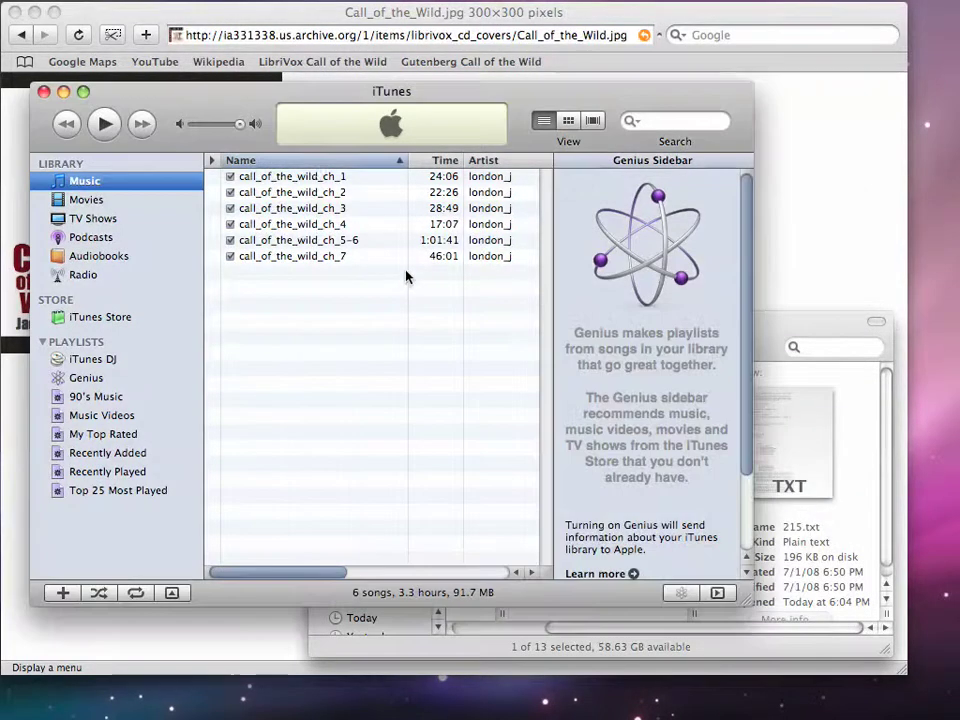
Paste the copied Chapter I text into the lyrics of the call_of_the_wild_ch_1 track and save the track information.
{"action": "left_click", "coordinate": [317, 178]}
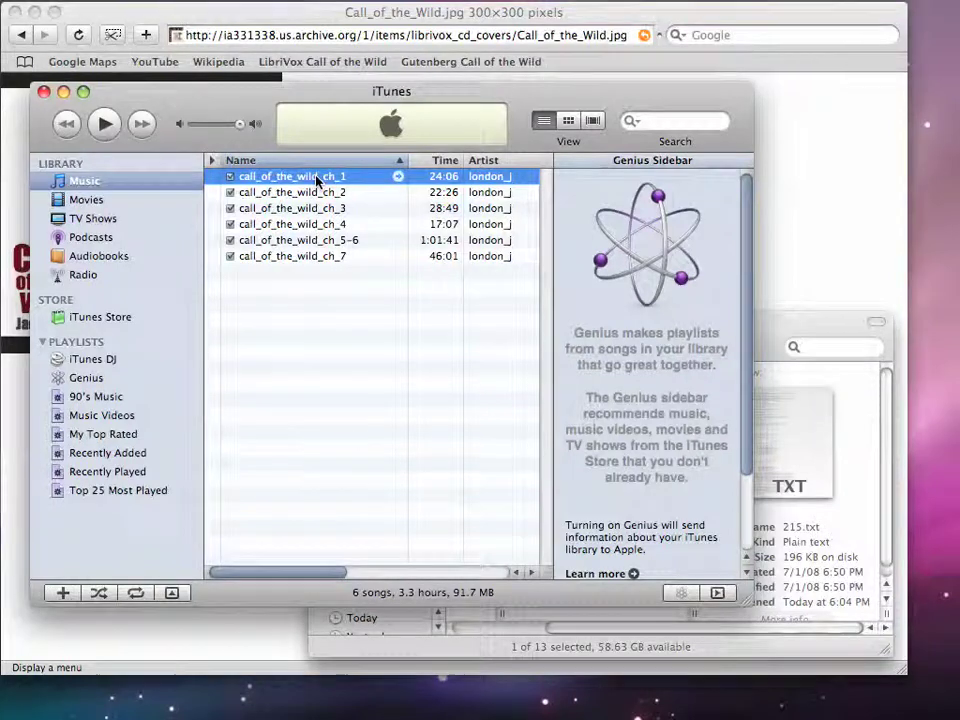
{"action": "key", "text": "super+i"}
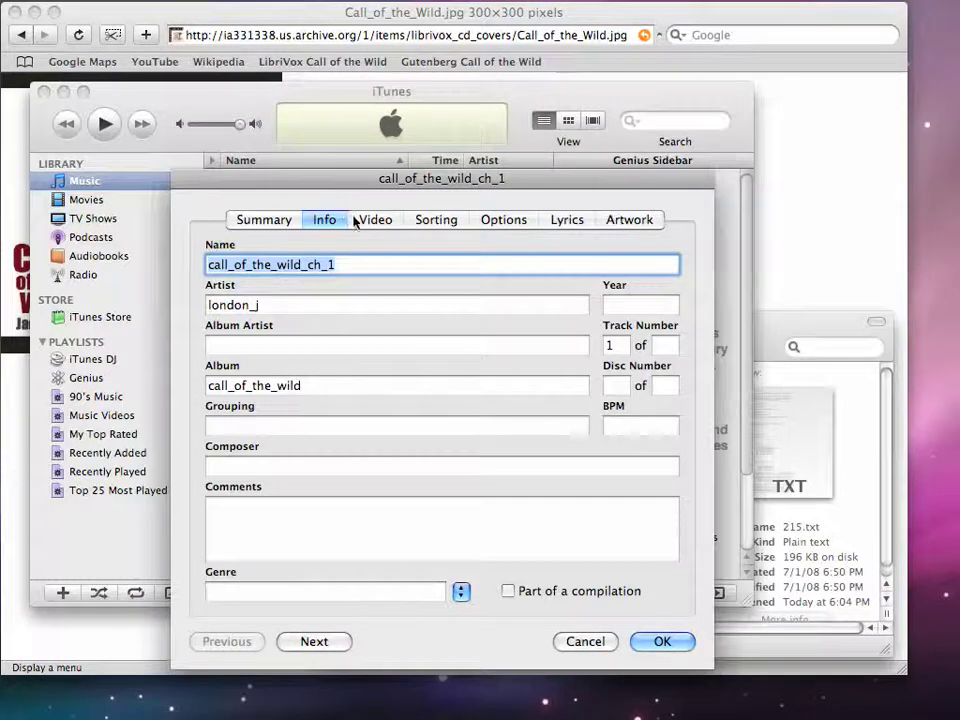
{"action": "left_click", "coordinate": [567, 220]}
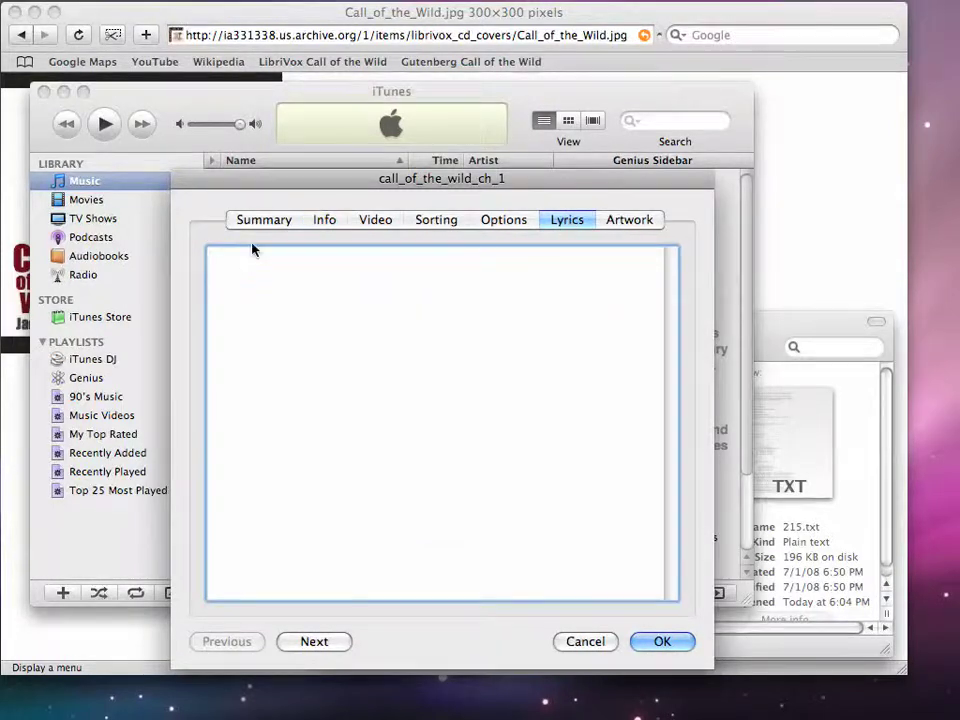
{"action": "key", "text": "super+v"}
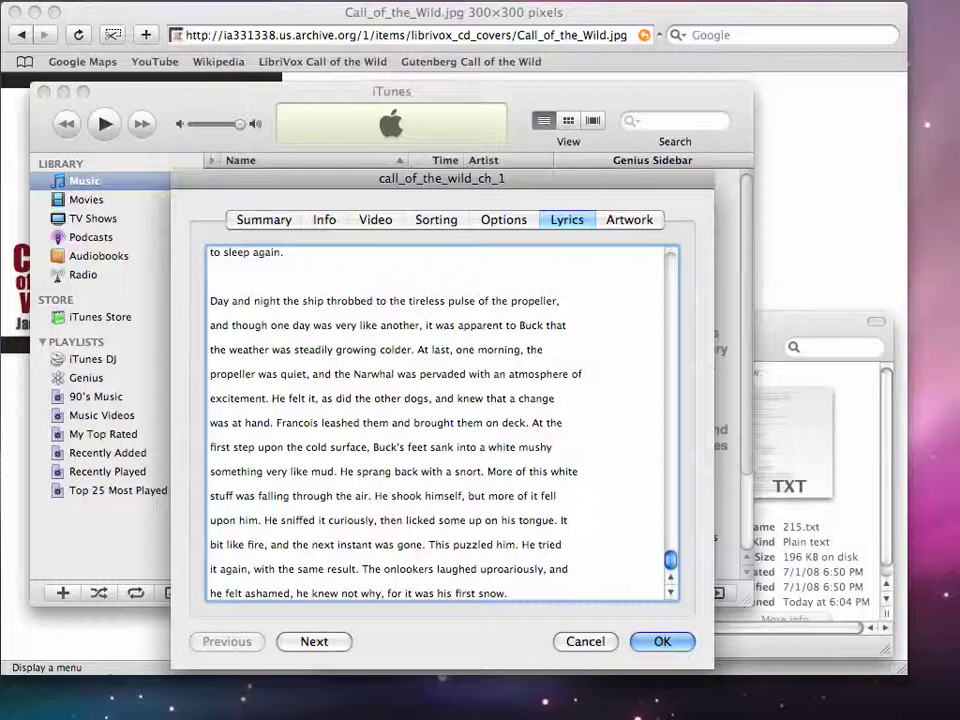
{"action": "left_click", "coordinate": [665, 641]}
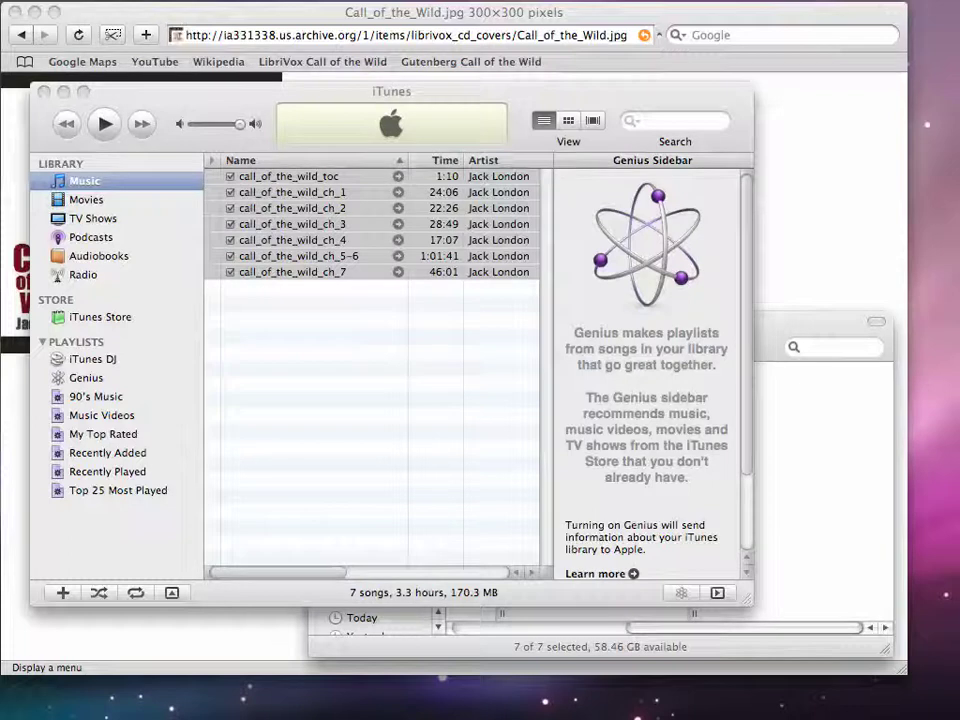
Edit the information of all seven Call of the Wild tracks together, blanking the track number and setting the genre to Books & Spoken.
{"action": "left_click", "coordinate": [300, 178]}
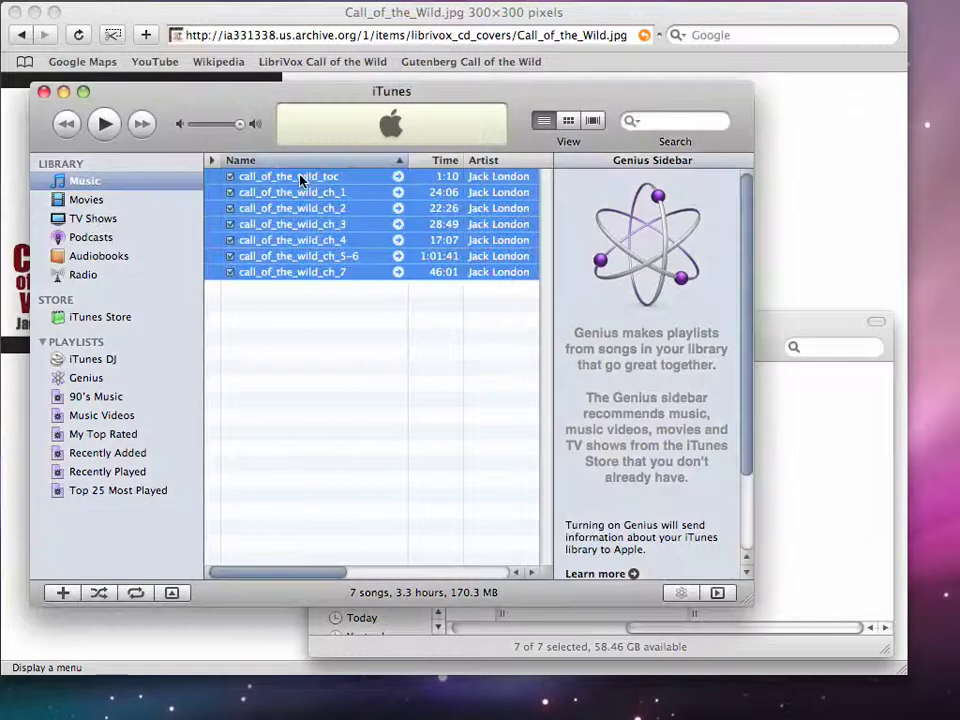
{"action": "key", "text": "super+i"}
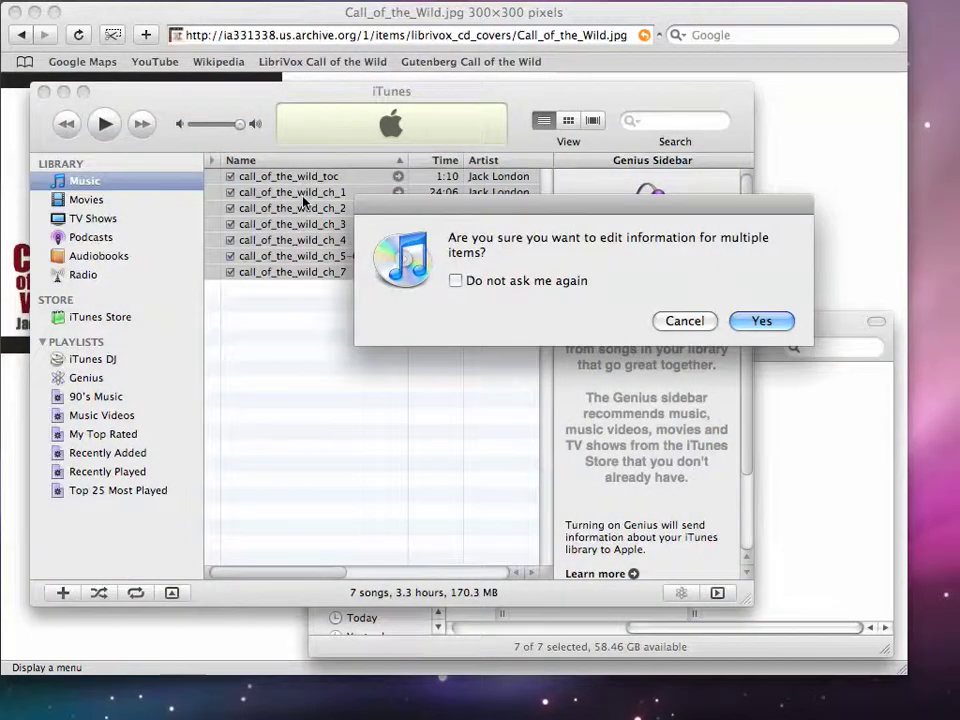
{"action": "left_click", "coordinate": [752, 322]}
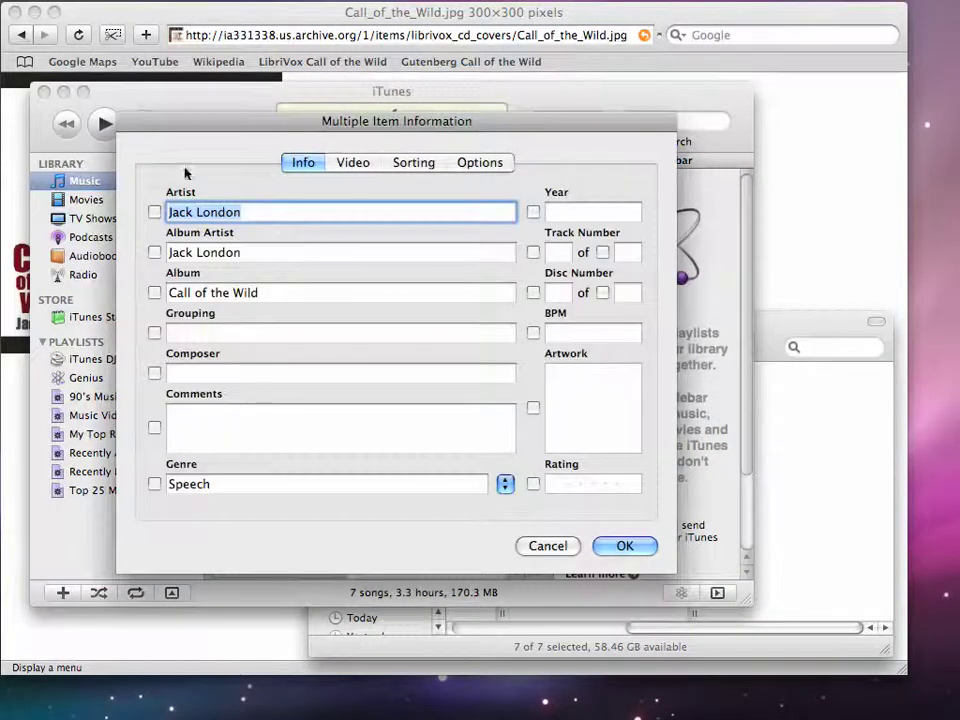
{"action": "left_click", "coordinate": [532, 253]}
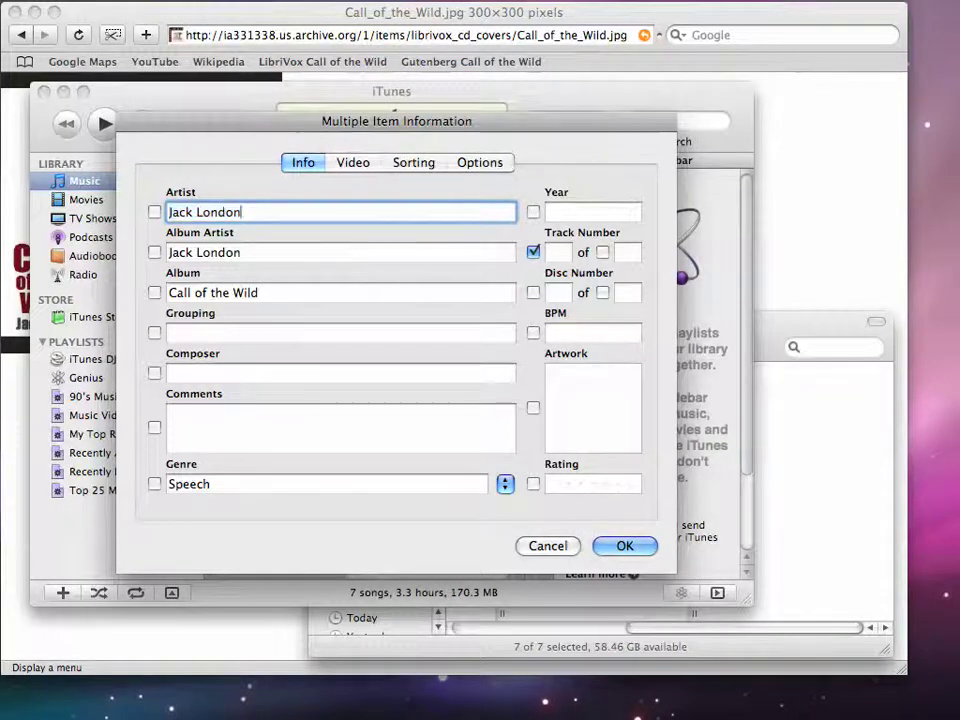
{"action": "key", "text": "Right"}
{"action": "left_click", "coordinate": [505, 484]}
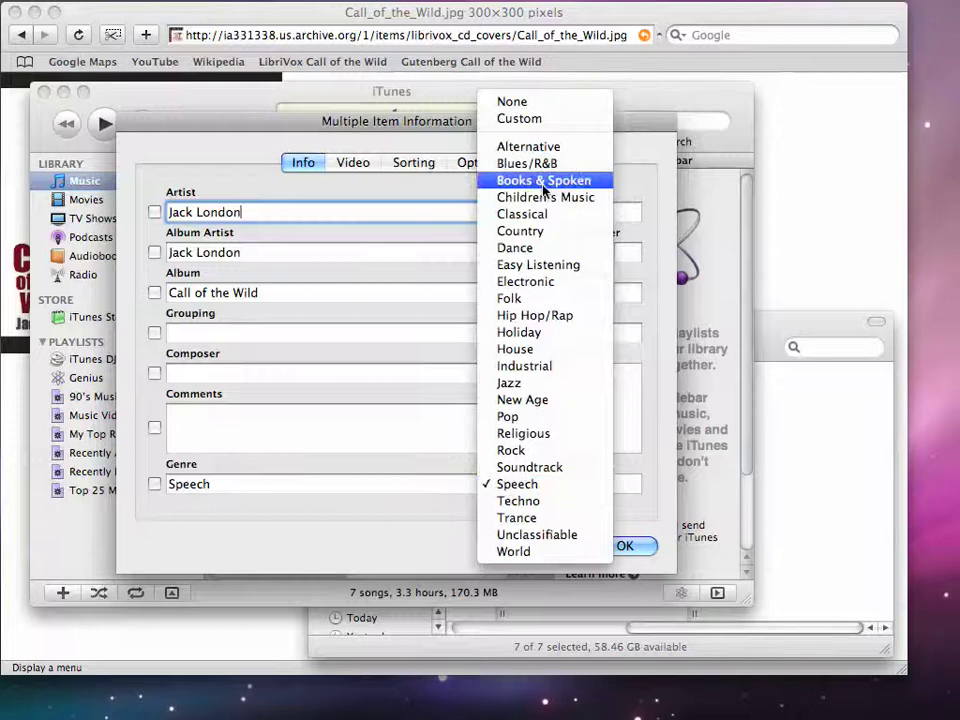
{"action": "left_click", "coordinate": [543, 181]}
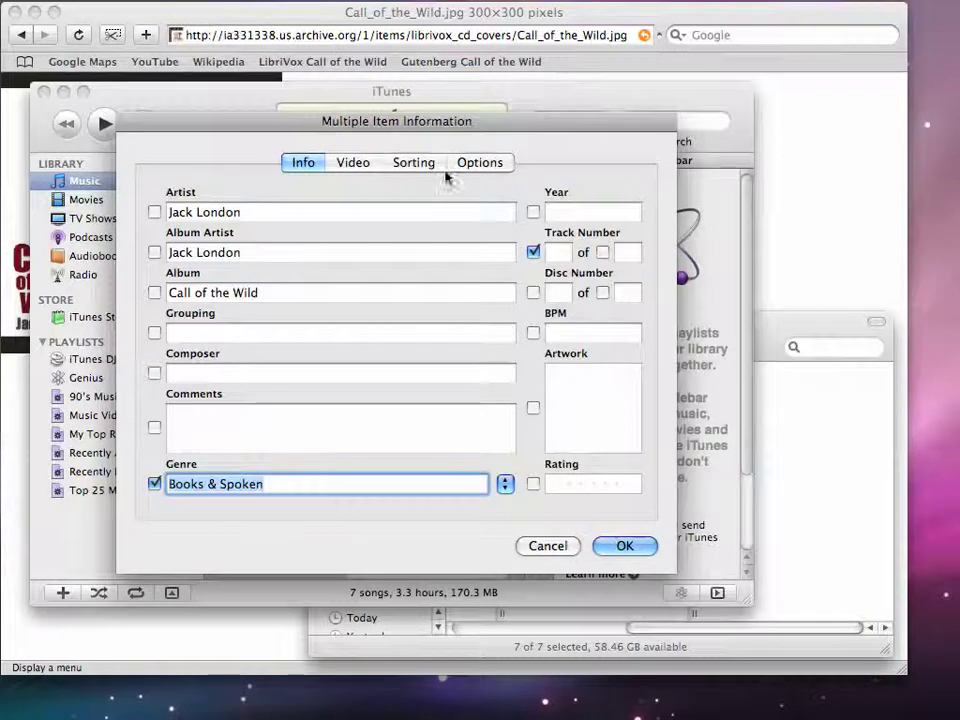
Set the seven tracks' media kind to Audiobook, with Remember position and Skip when shuffling both set to Yes.
{"action": "left_click", "coordinate": [481, 163]}
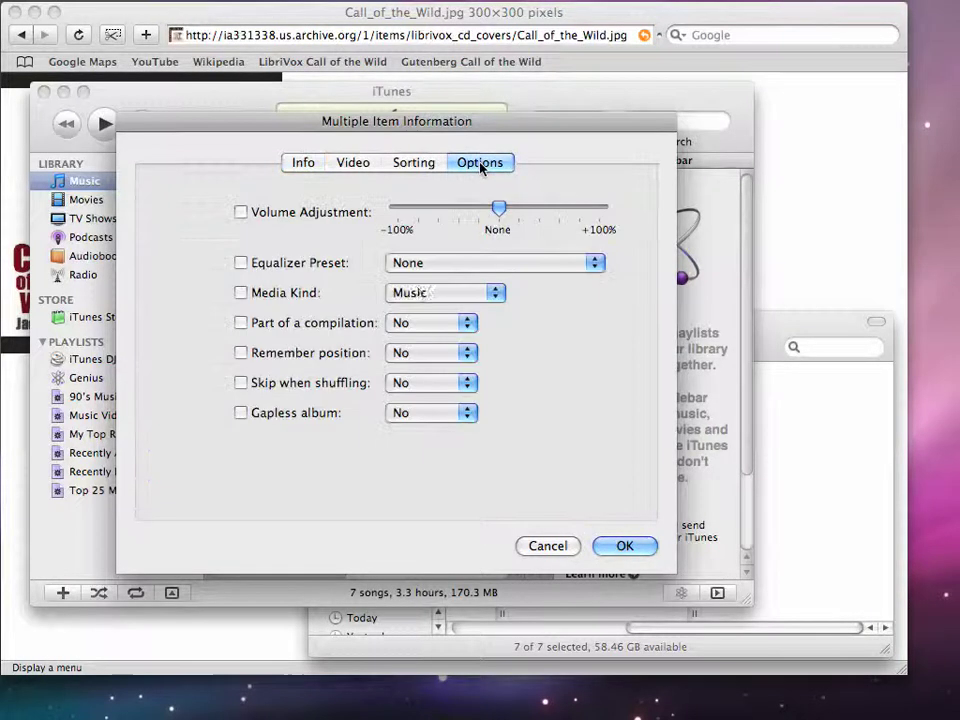
{"action": "left_click", "coordinate": [418, 291]}
{"action": "left_click", "coordinate": [432, 342]}
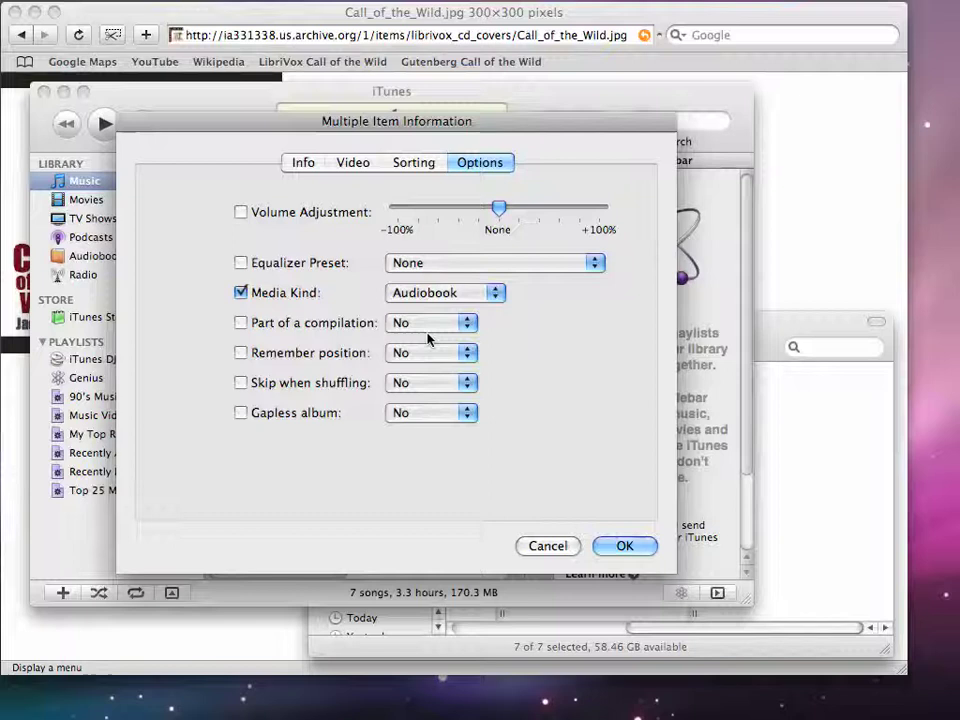
{"action": "left_click", "coordinate": [396, 358]}
{"action": "left_click", "coordinate": [400, 368]}
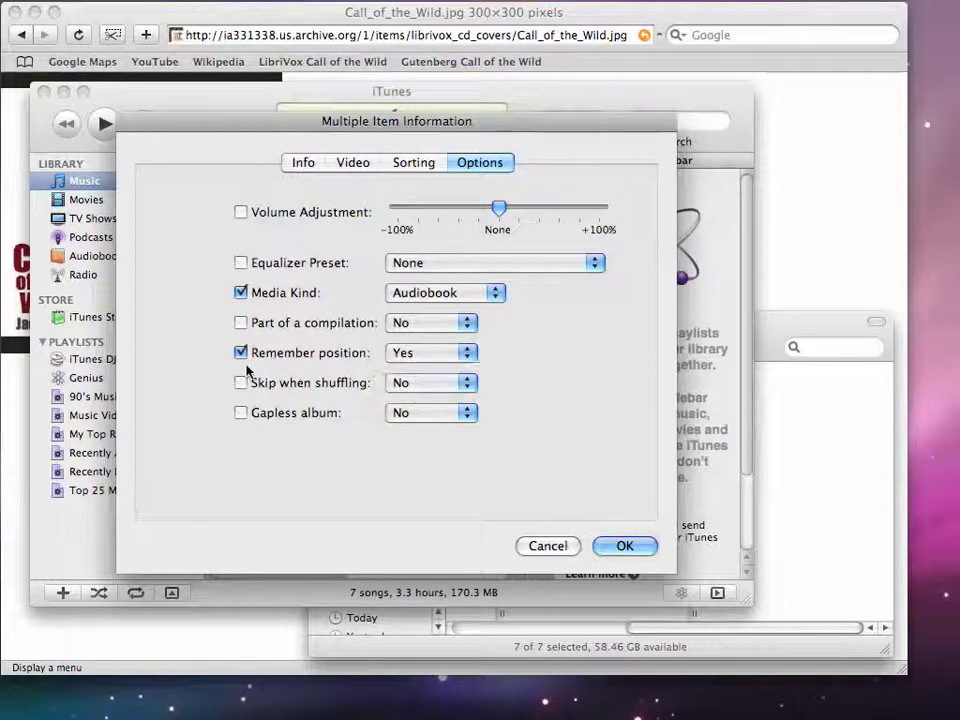
{"action": "left_click", "coordinate": [414, 383]}
{"action": "left_click", "coordinate": [410, 399]}
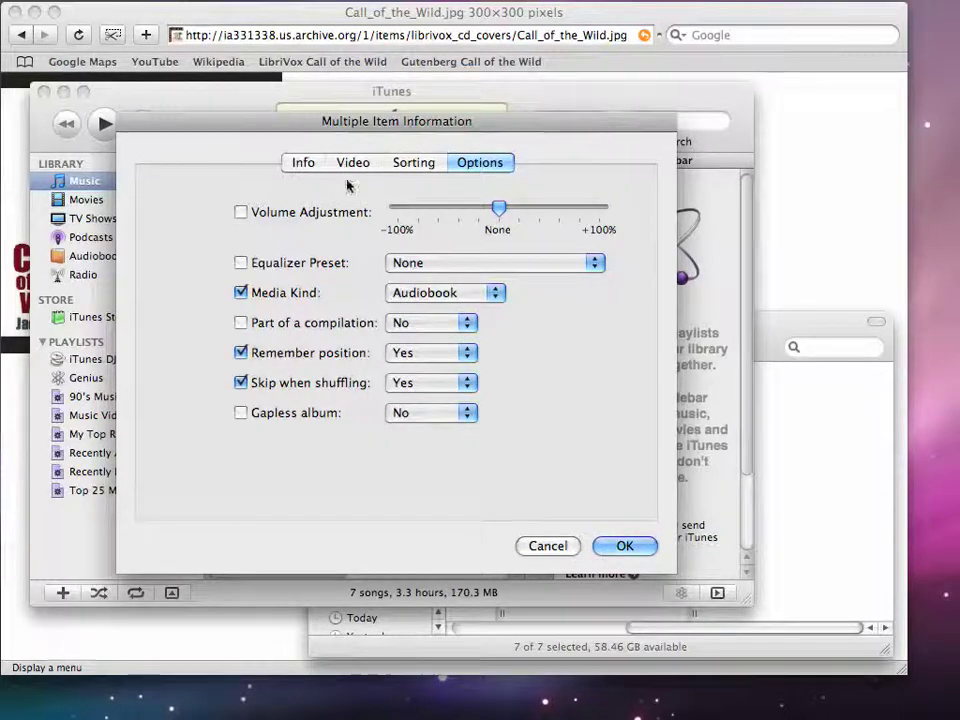
Add the 200px Call of the Wild book cover JPG from the Finder audiobooks folder as the tracks' artwork and apply all changes.
{"action": "left_click", "coordinate": [305, 165]}
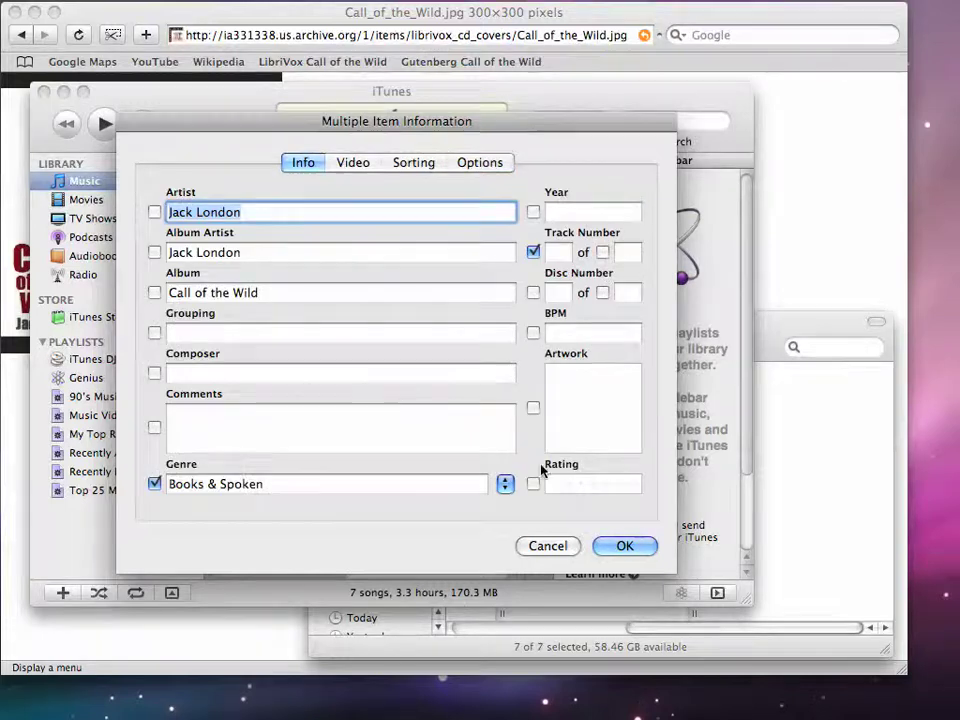
{"action": "left_click", "coordinate": [495, 652]}
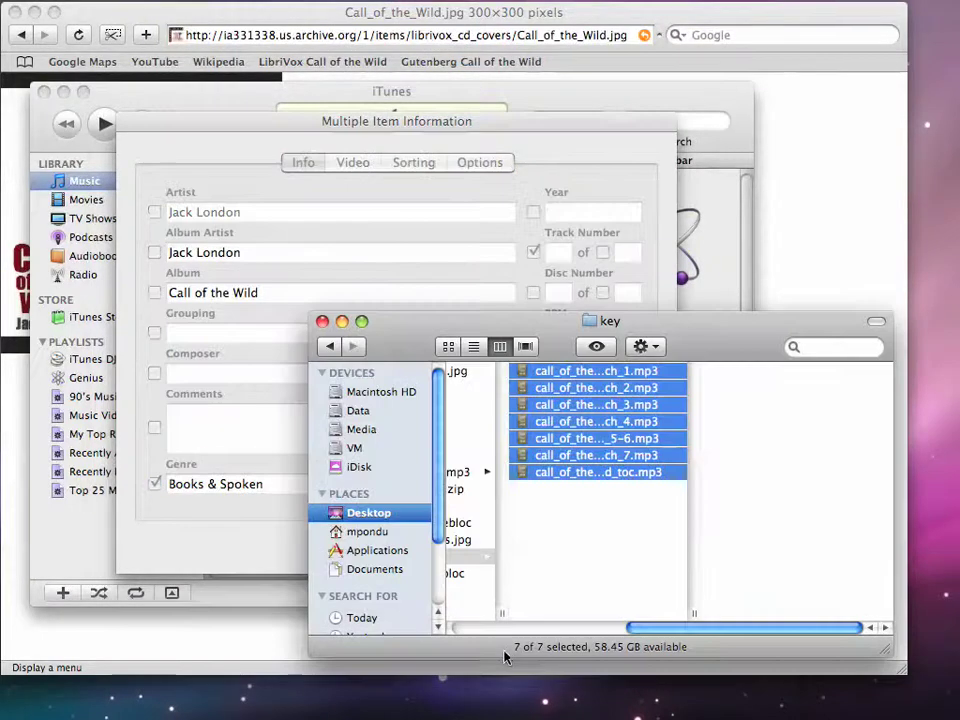
{"action": "scroll", "coordinate": [640, 626], "scroll_direction": "left", "scroll_amount": 5}
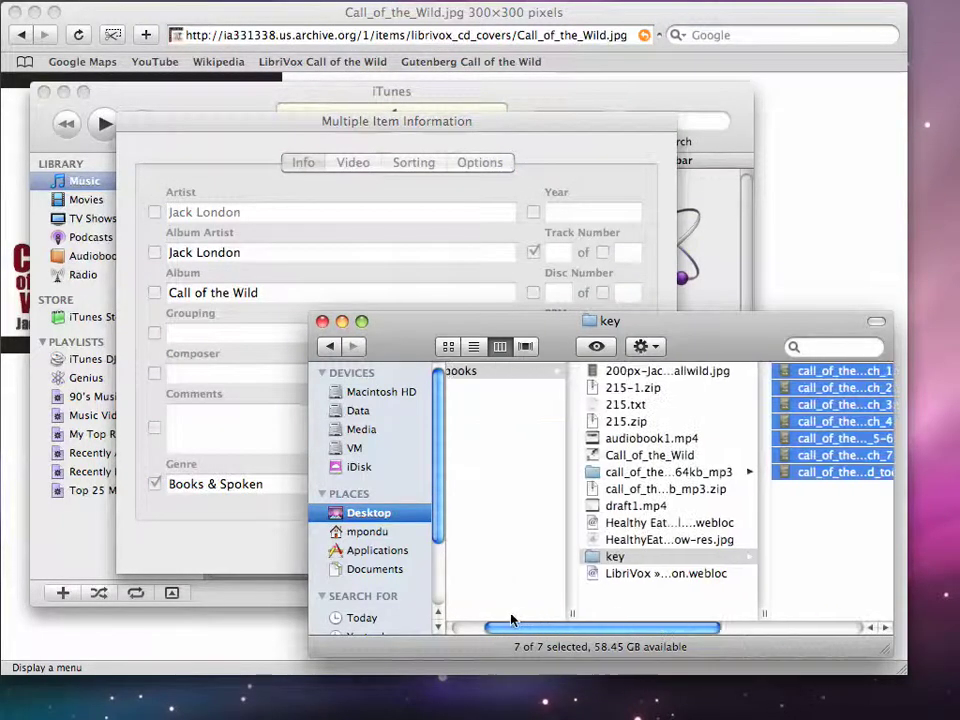
{"action": "left_click", "coordinate": [640, 372]}
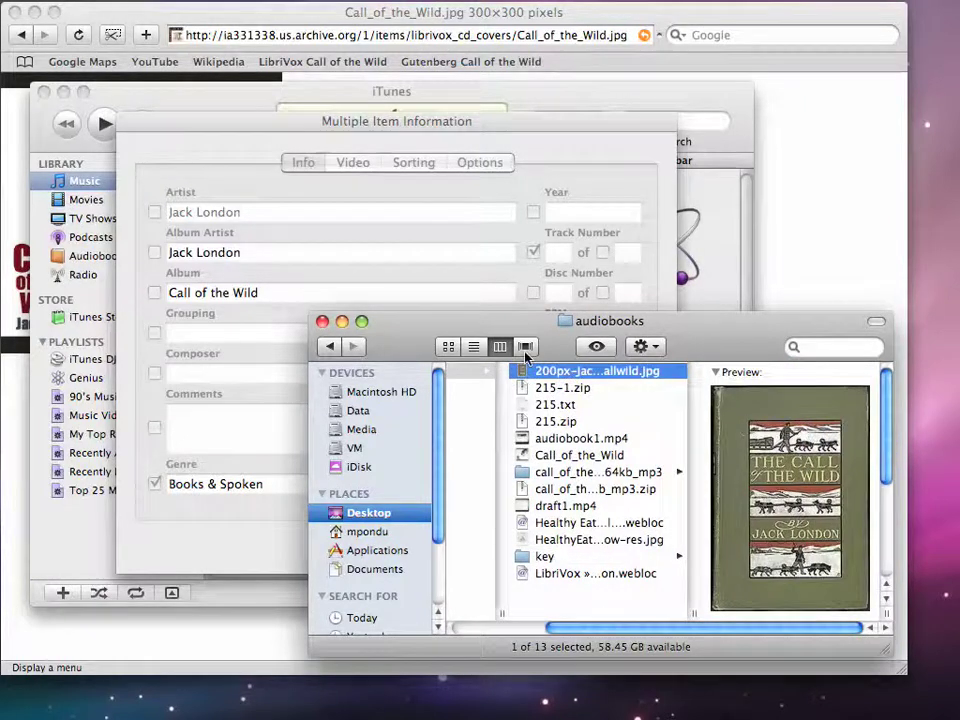
{"action": "left_click_drag", "start_coordinate": [521, 325], "coordinate": [588, 476]}
{"action": "left_click_drag", "start_coordinate": [623, 526], "coordinate": [594, 400]}
{"action": "left_click", "coordinate": [390, 425]}
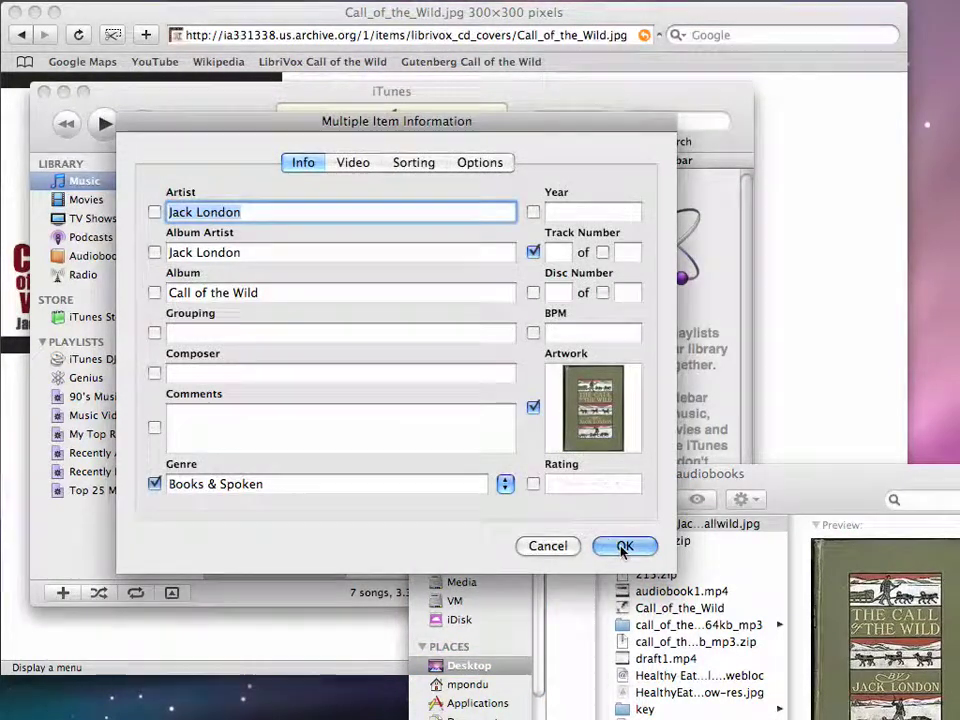
{"action": "left_click", "coordinate": [618, 545]}
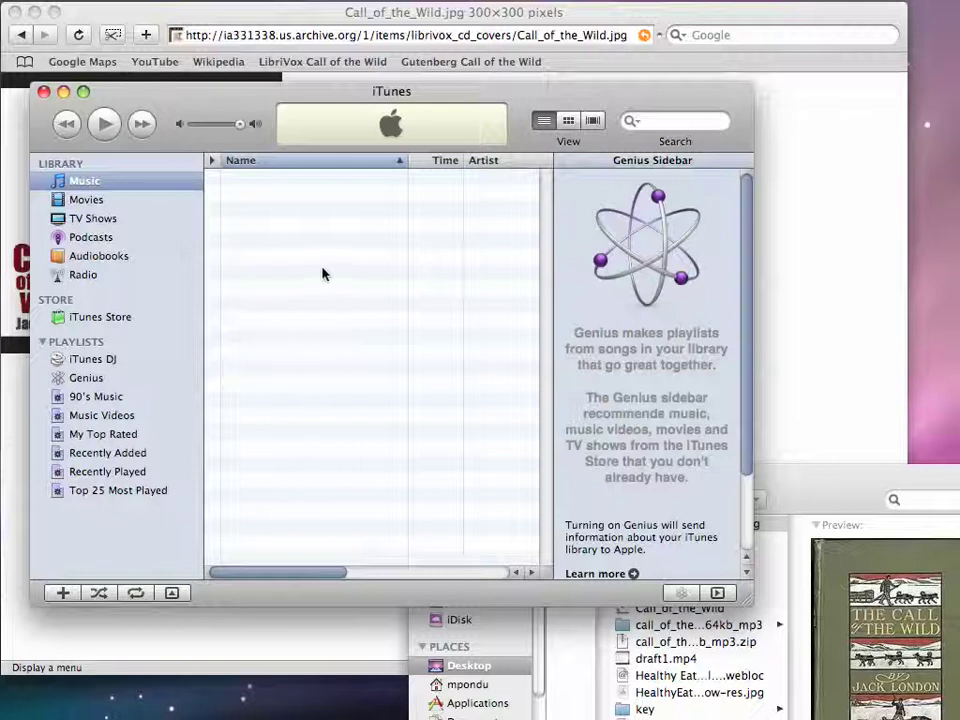
Show the Audiobooks library as a grid of covers.
{"action": "left_click", "coordinate": [117, 257]}
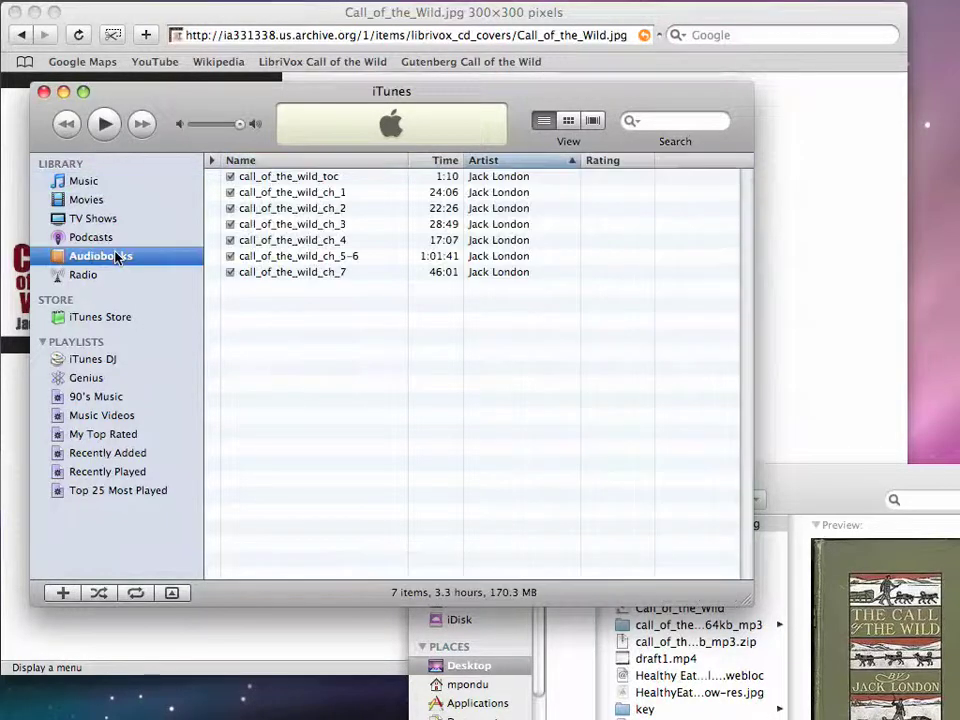
{"action": "left_click", "coordinate": [568, 121]}
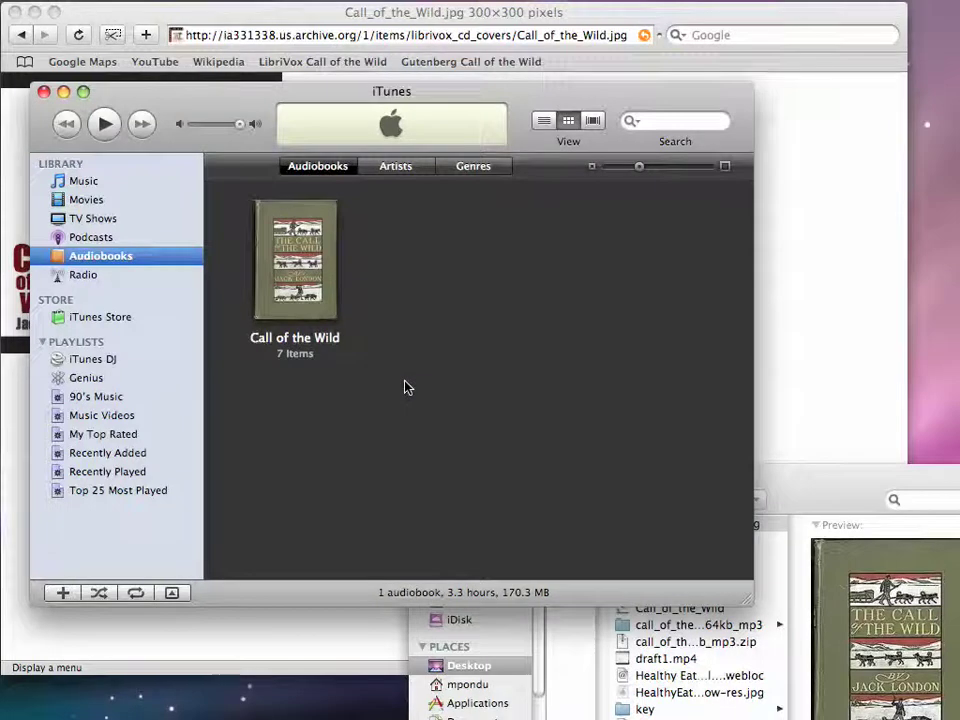